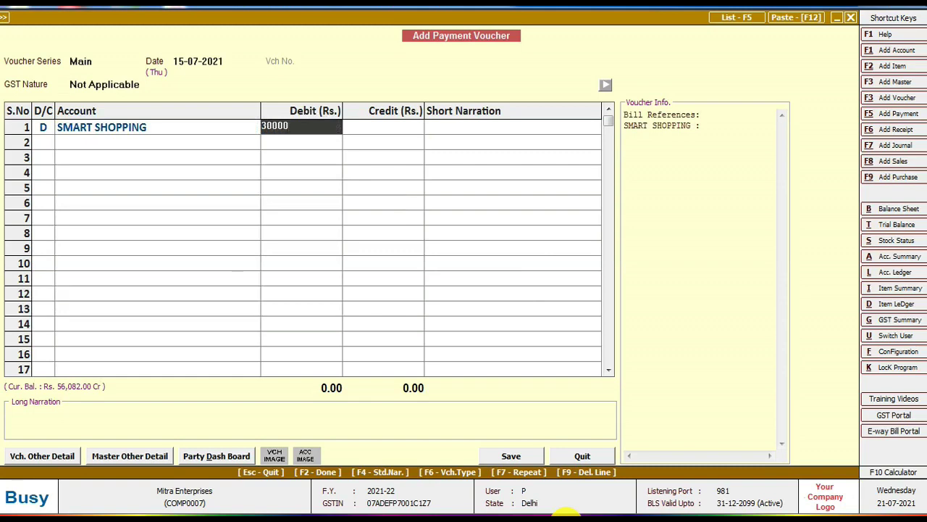
# Step: Accept the Rs. 30,000 debit for SMART SHOPPING and adjust Rs. 14,607 of it against bill SS-56
pyautogui.press('Return')
pyautogui.press('Return')
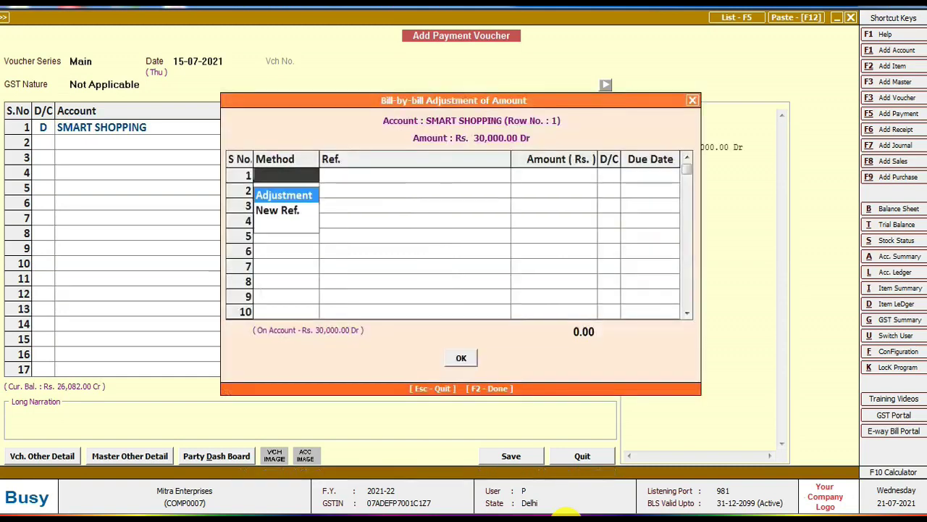
pyautogui.press('Return')
pyautogui.press('Return')
pyautogui.press('Return')
pyautogui.press('Return')
pyautogui.press('Return')
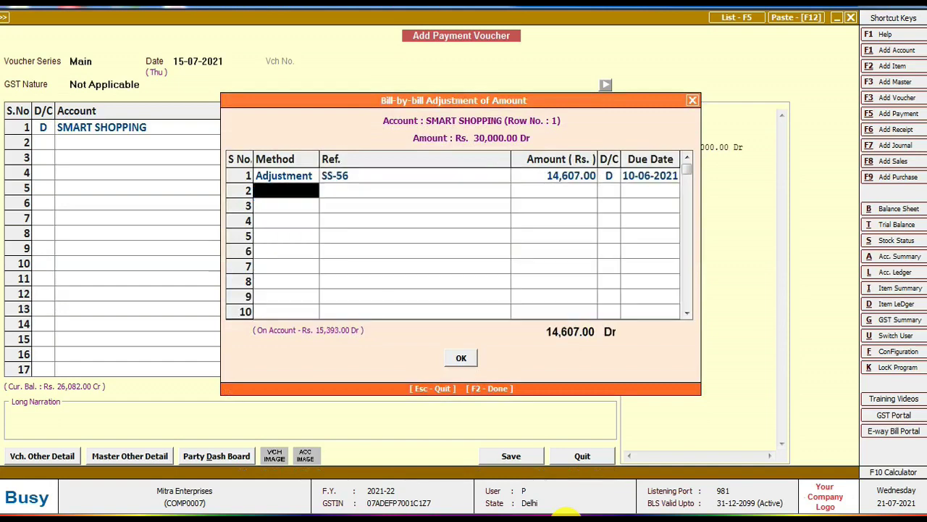
# Step: Adjust the remaining Rs. 15,393 of the payment against bill M-002 and confirm the bill-by-bill adjustment
pyautogui.press('Return')
pyautogui.press('Return')
pyautogui.press('Return')
pyautogui.press('Return')
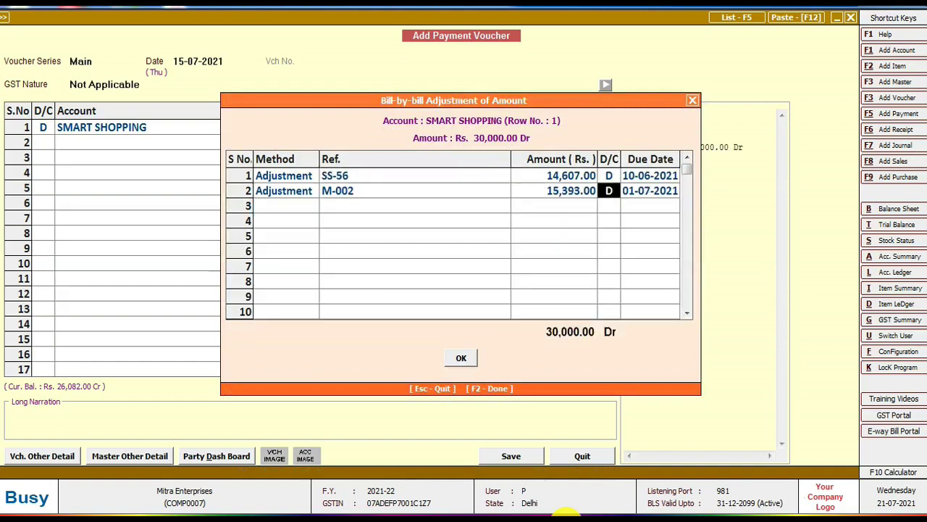
pyautogui.press('Return')
pyautogui.press('Return')
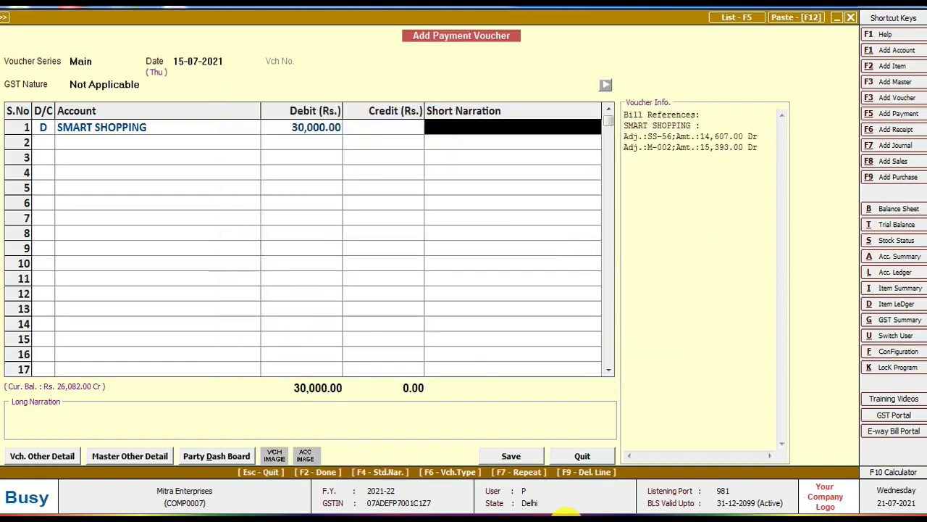
# Step: Enter "Ch. No. 363" as the short narration for the SMART SHOPPING row
pyautogui.write('C')
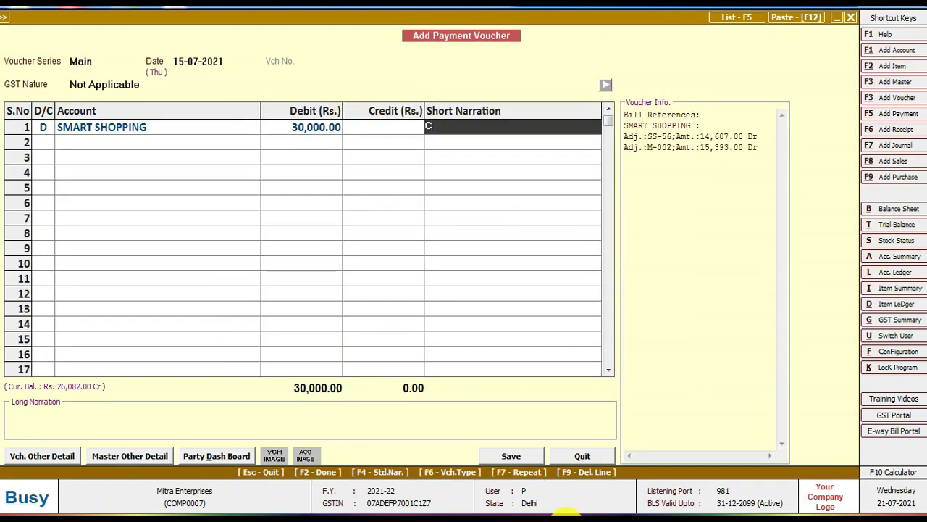
pyautogui.write('h. No. 363')
pyautogui.press('Return')
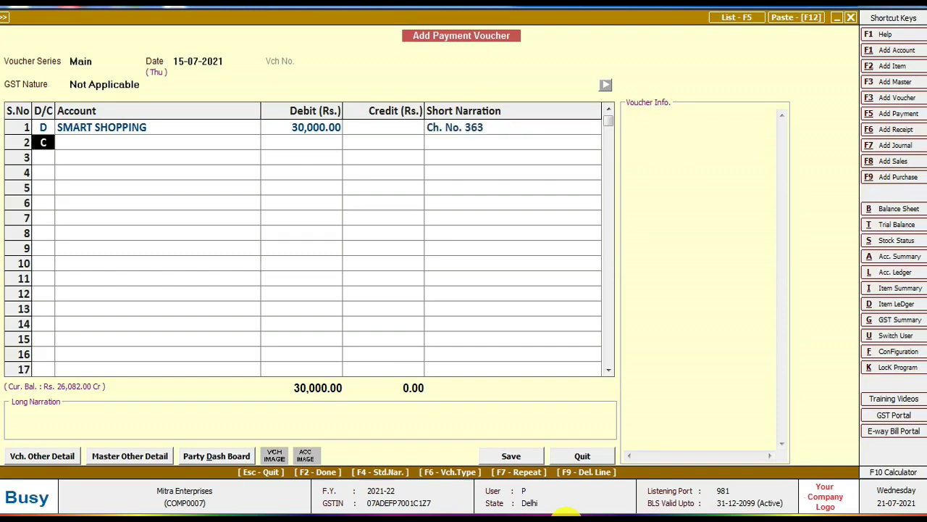
# Step: Credit HDFC BANK with Rs. 30,000, leave the long narration blank and save the payment voucher
pyautogui.press('Return')
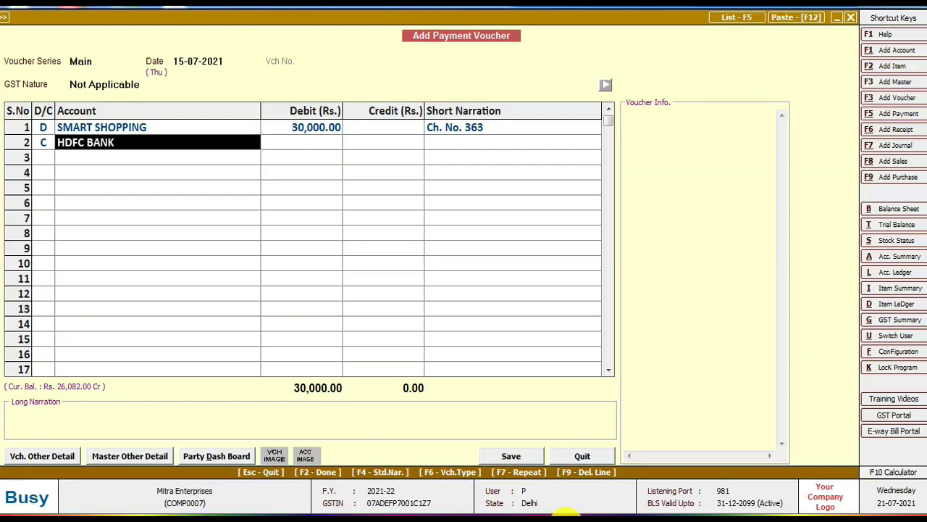
pyautogui.press('Return')
pyautogui.press('Return')
pyautogui.press('Return')
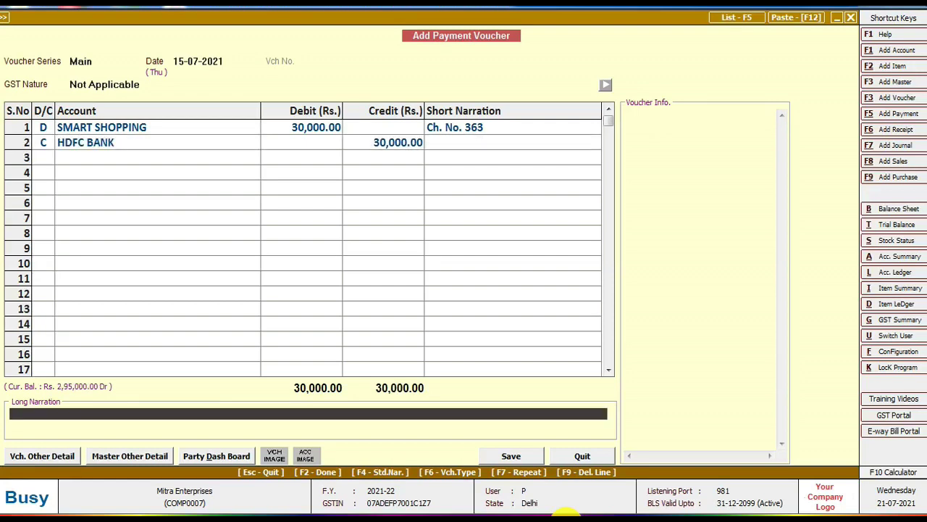
pyautogui.press('Return')
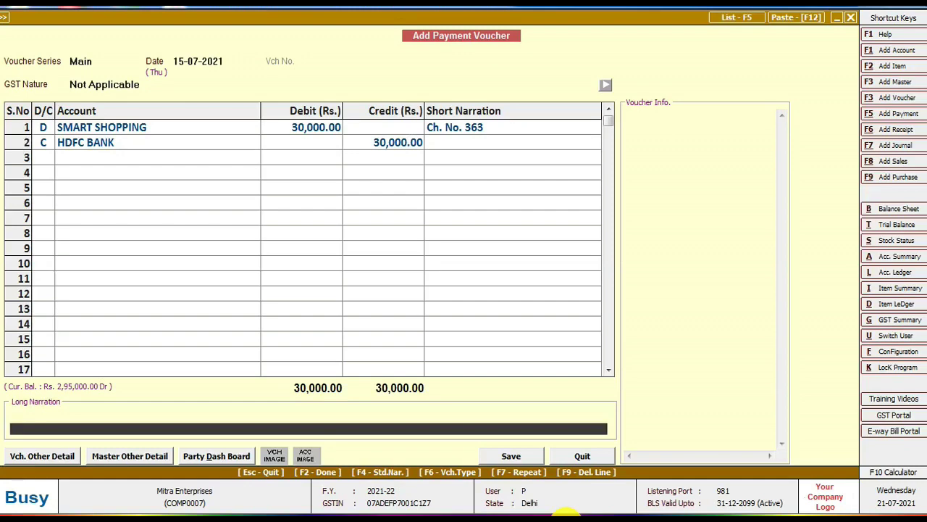
pyautogui.press('Return')
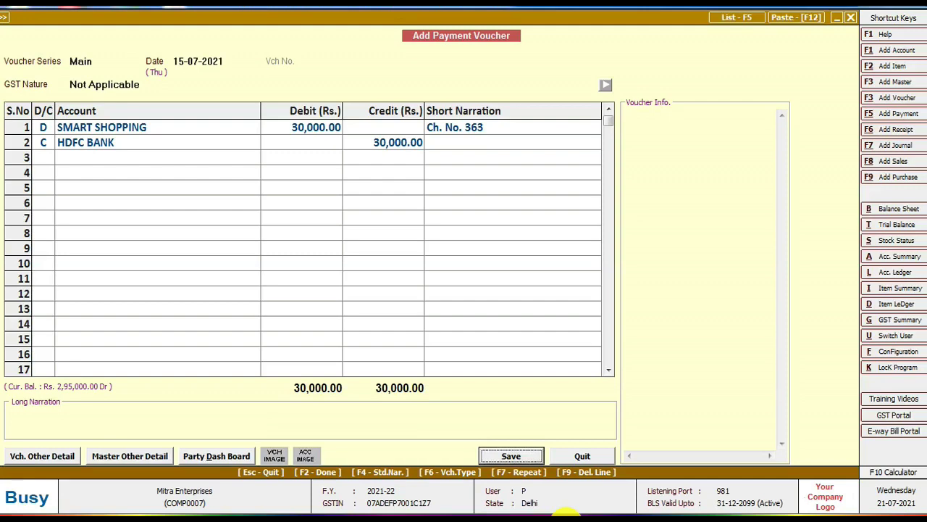
pyautogui.press('Return')
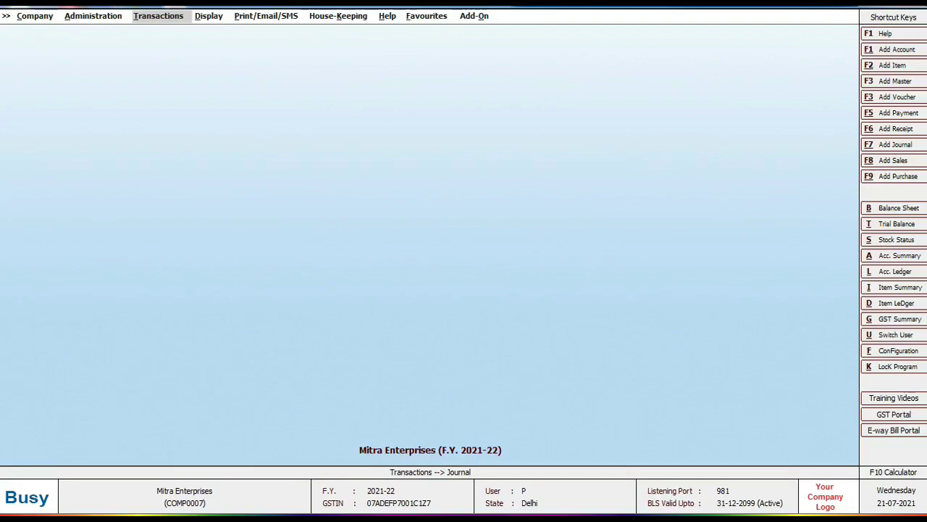
# Step: Start a receipt voucher in the Main series dated 16-07-2021 with GST nature Not Applicable
pyautogui.hotkey('alt', 'F6')
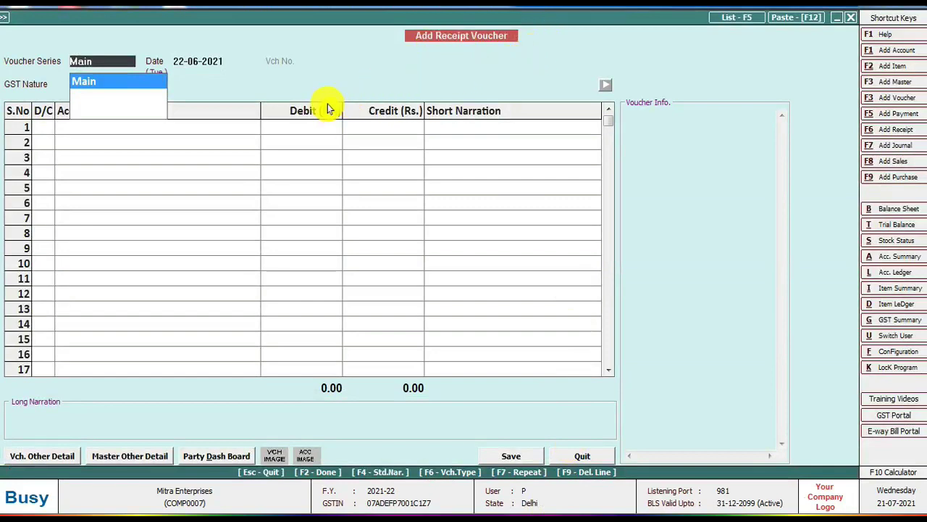
pyautogui.press('Return')
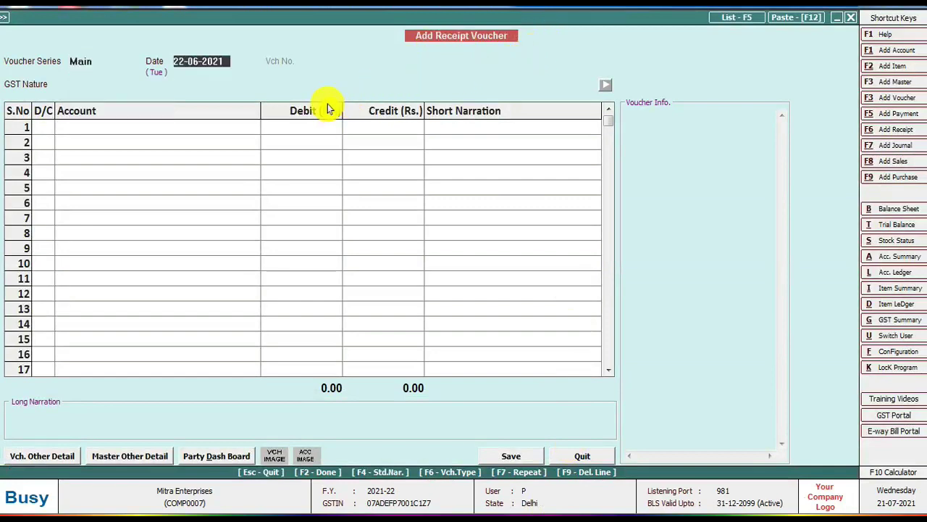
pyautogui.write('16')
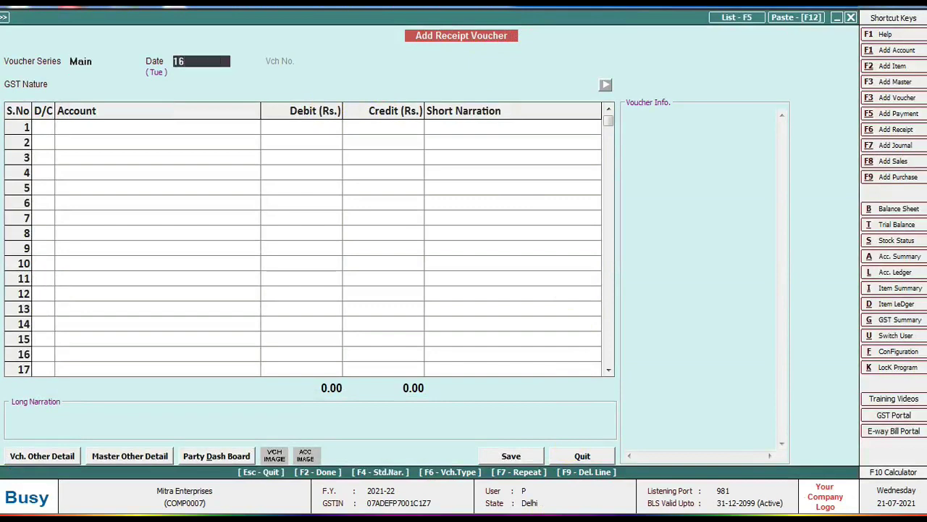
pyautogui.write('-7')
pyautogui.press('Return')
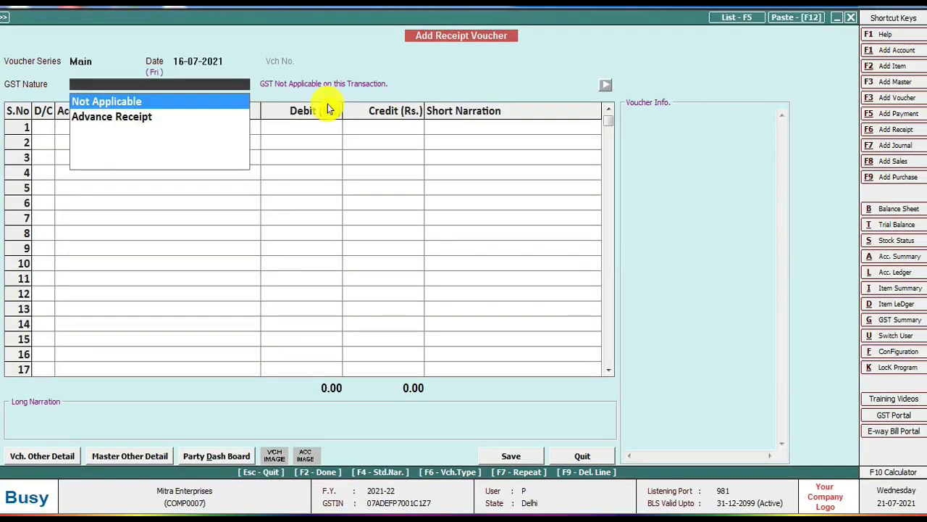
pyautogui.press('Return')
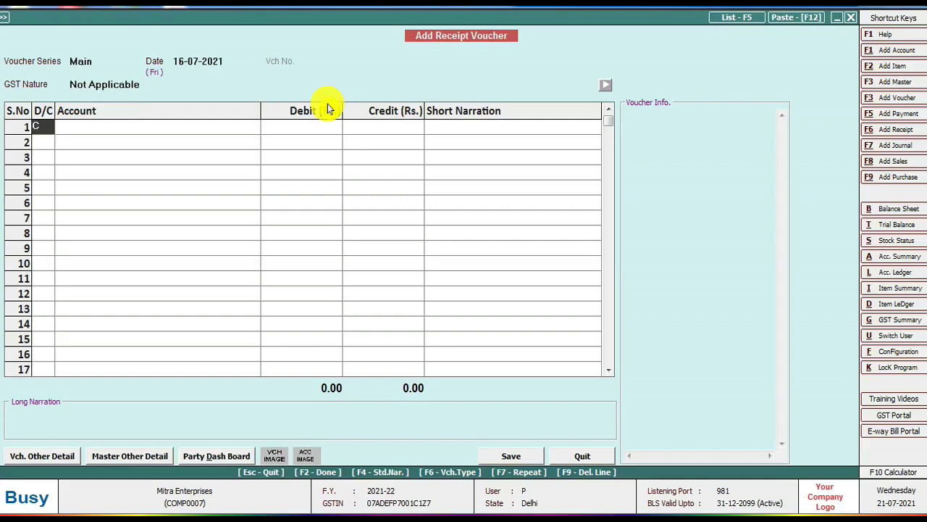
# Step: Credit the SHEKHAR GARMENTS account with Rs. 20,000 on the first row of the receipt voucher
pyautogui.press('Return')
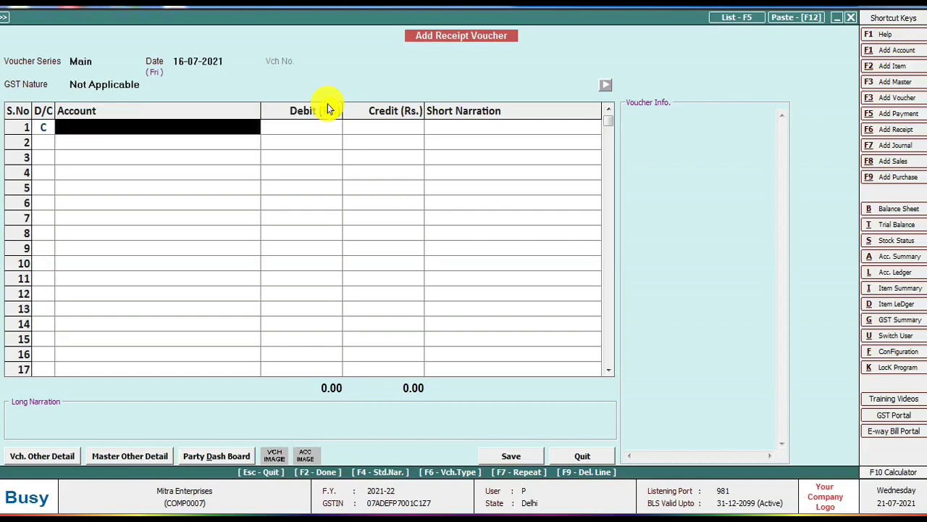
pyautogui.write('she')
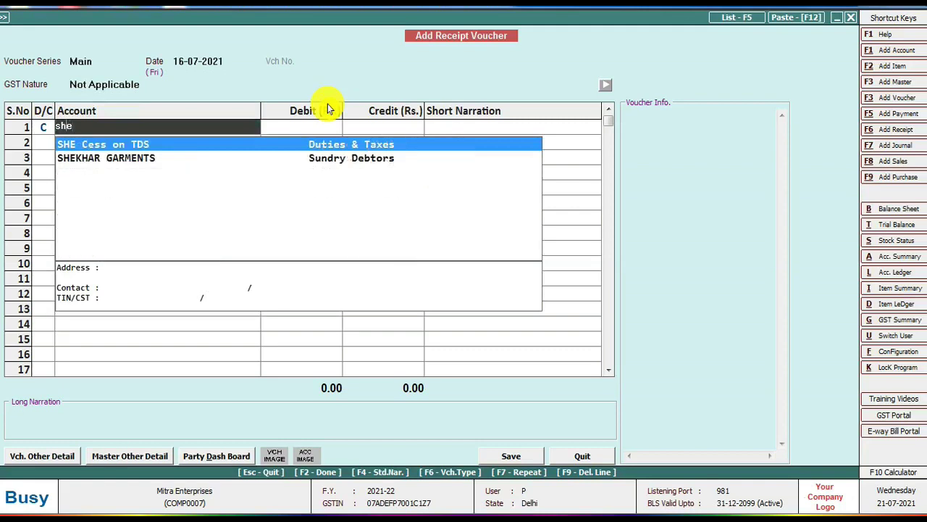
pyautogui.press('Down')
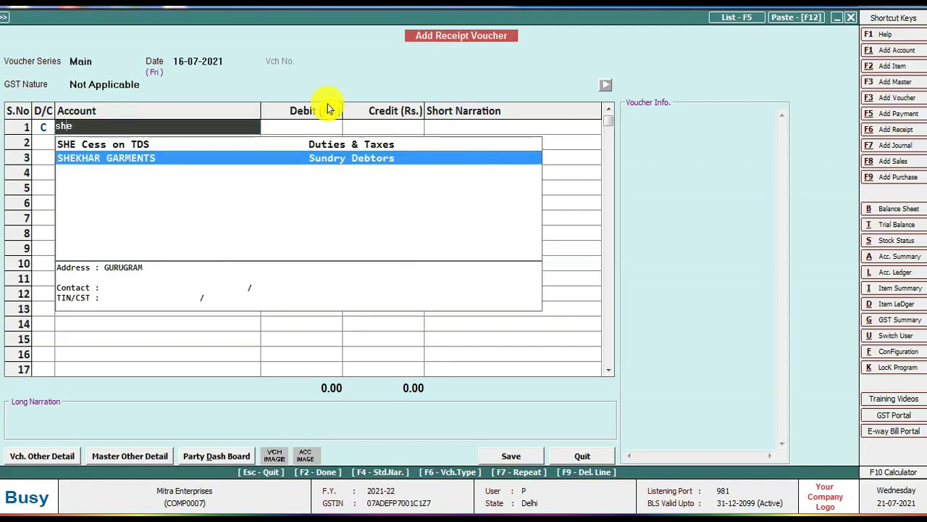
pyautogui.press('Return')
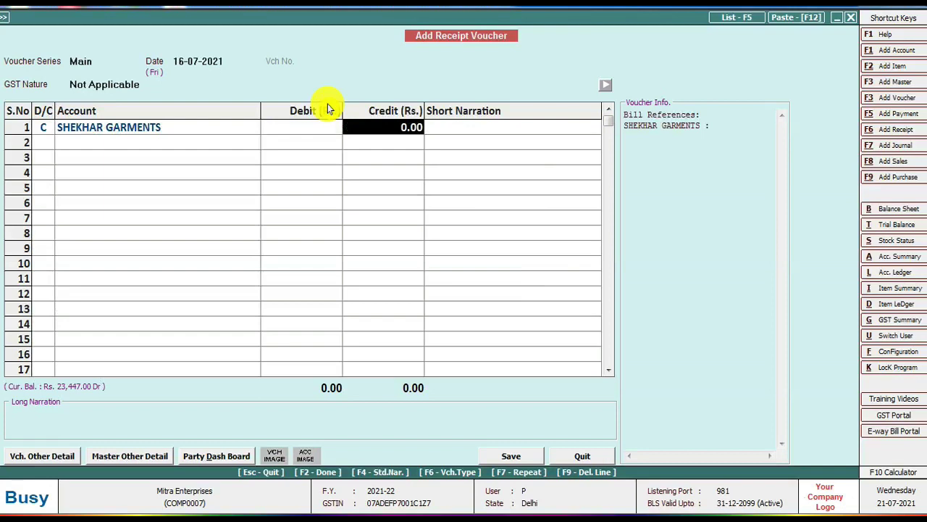
pyautogui.write('2')
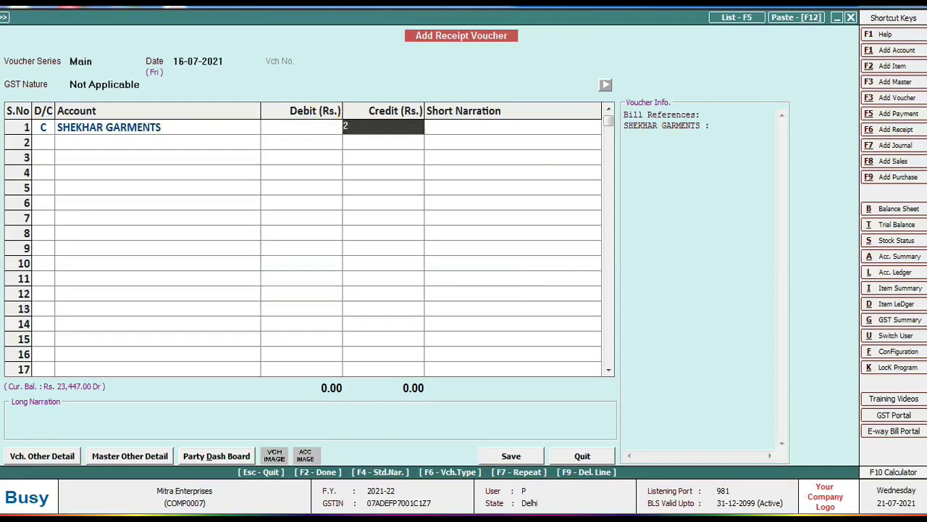
pyautogui.write('0000')
pyautogui.press('Return')
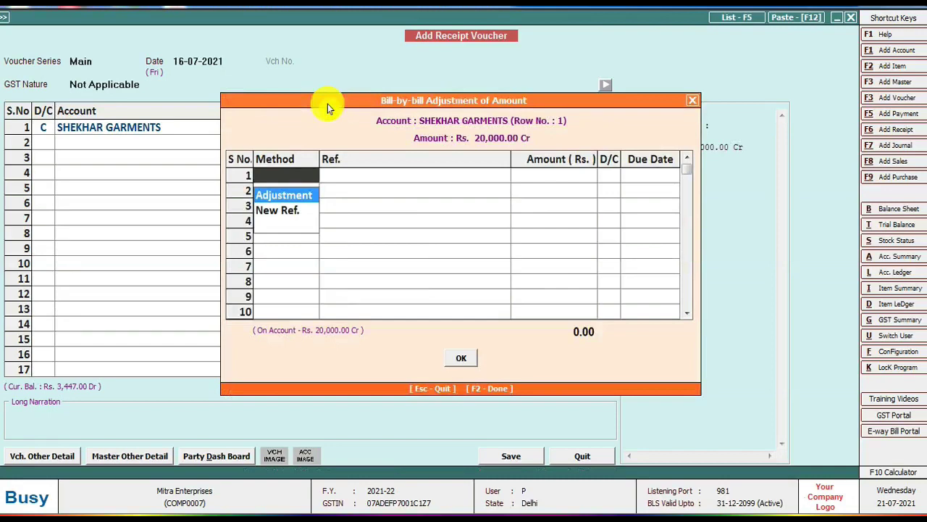
# Step: Adjust Rs. 5,807 of the SHEKHAR GARMENTS receipt against bill ME/3/2021-22
pyautogui.press('Return')
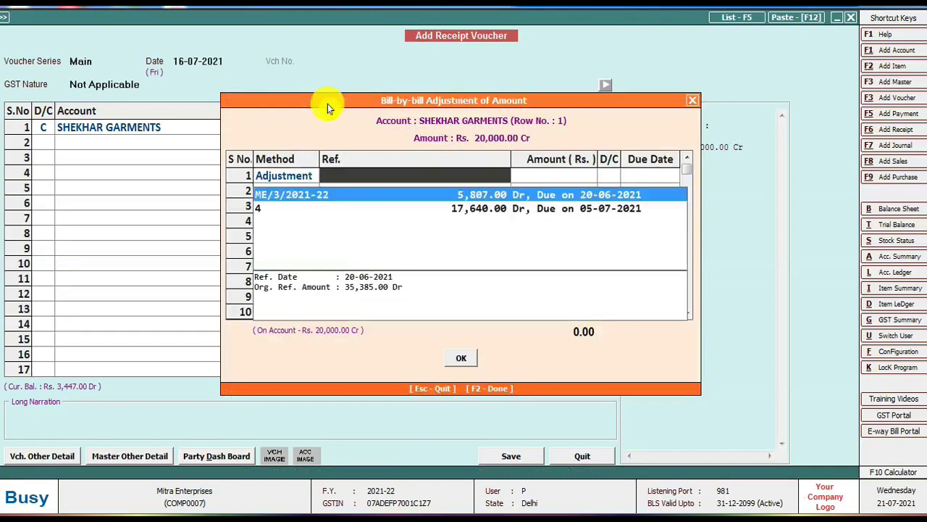
pyautogui.press('Return')
pyautogui.press('Return')
pyautogui.press('Return')
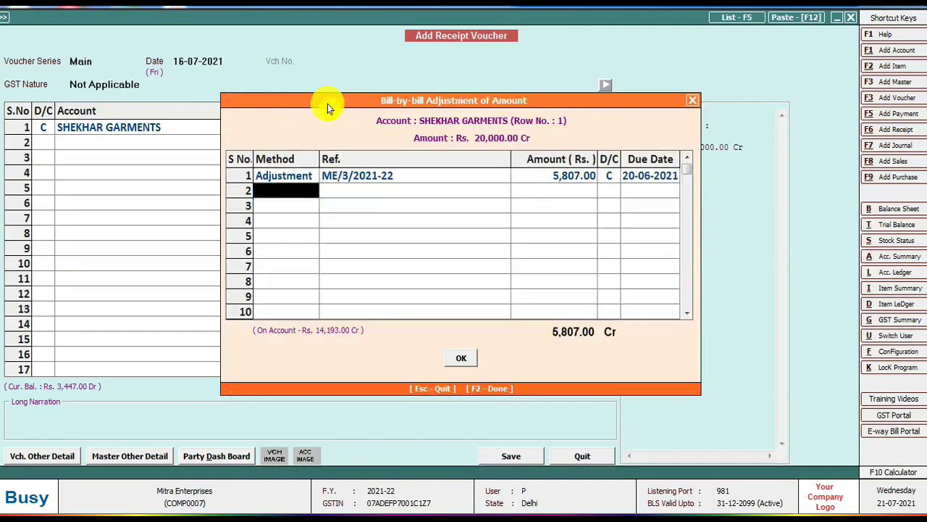
# Step: Adjust the remaining Rs. 14,193 of the receipt against bill 4 and confirm the bill-by-bill adjustment
pyautogui.press('Return')
pyautogui.press('Return')
pyautogui.press('Return')
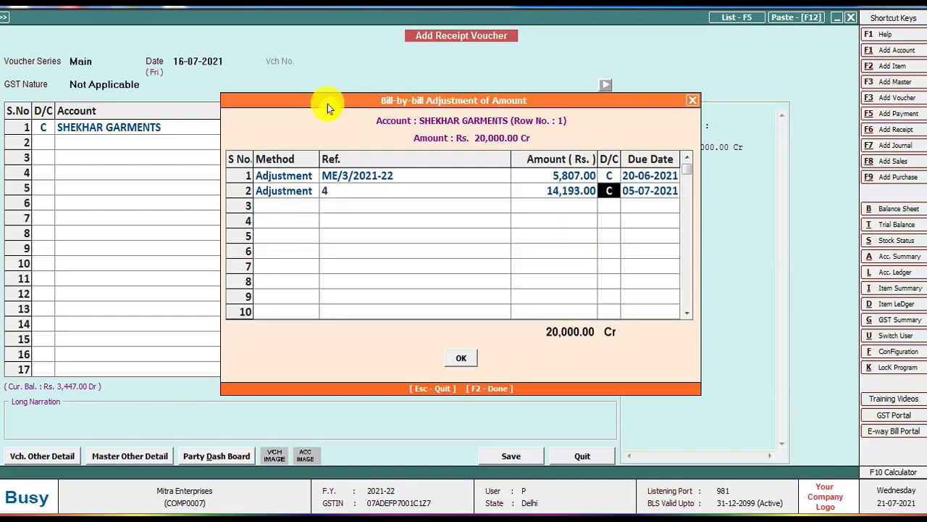
pyautogui.press('Return')
pyautogui.press('Return')
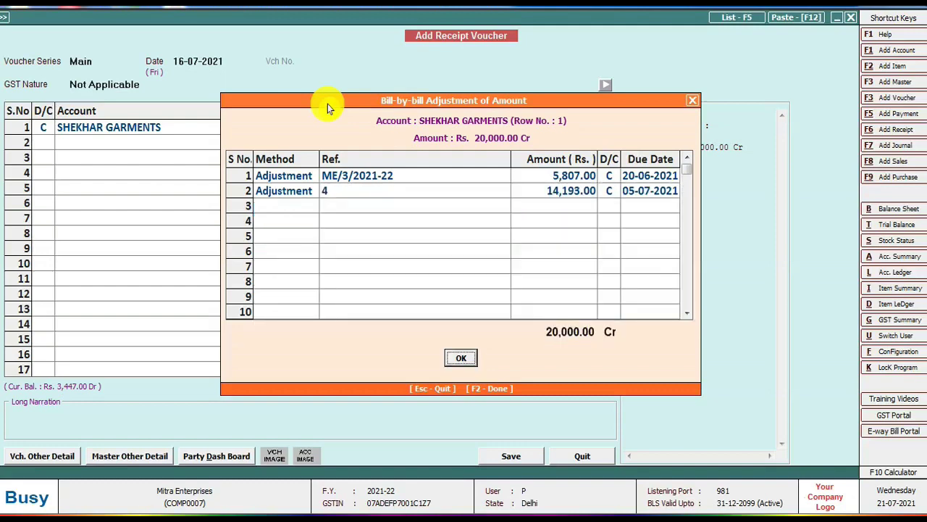
pyautogui.press('Return')
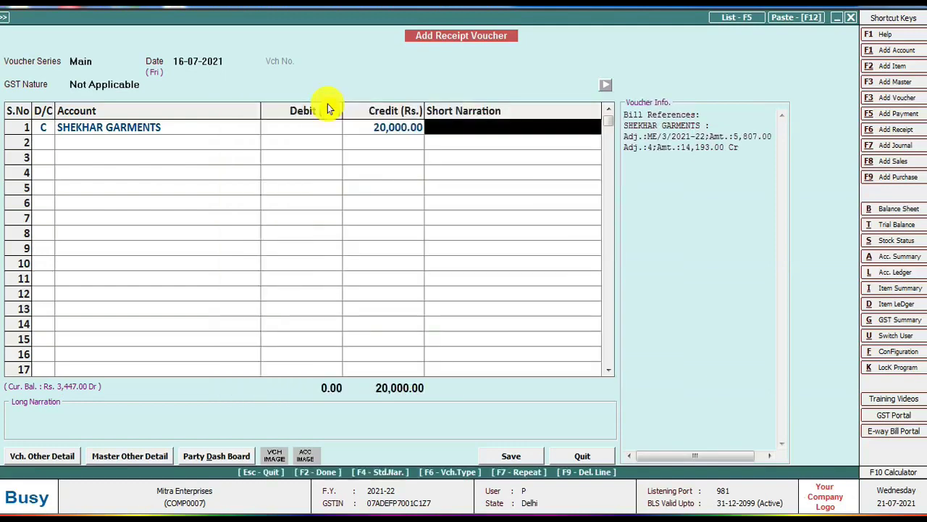
# Step: Enter "Being recieved cash" as the short narration for the SHEKHAR GARMENTS row
pyautogui.write('Bei')
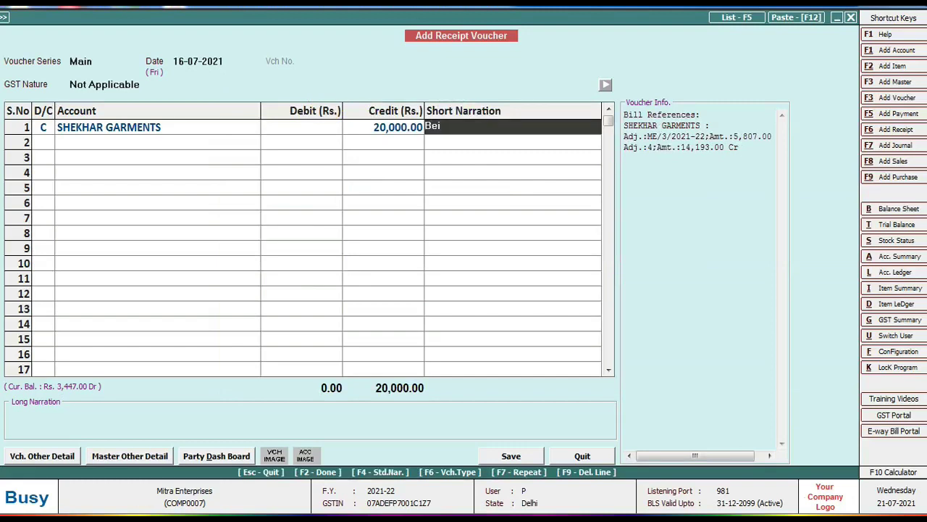
pyautogui.write('ng recieved cash')
pyautogui.press('Return')
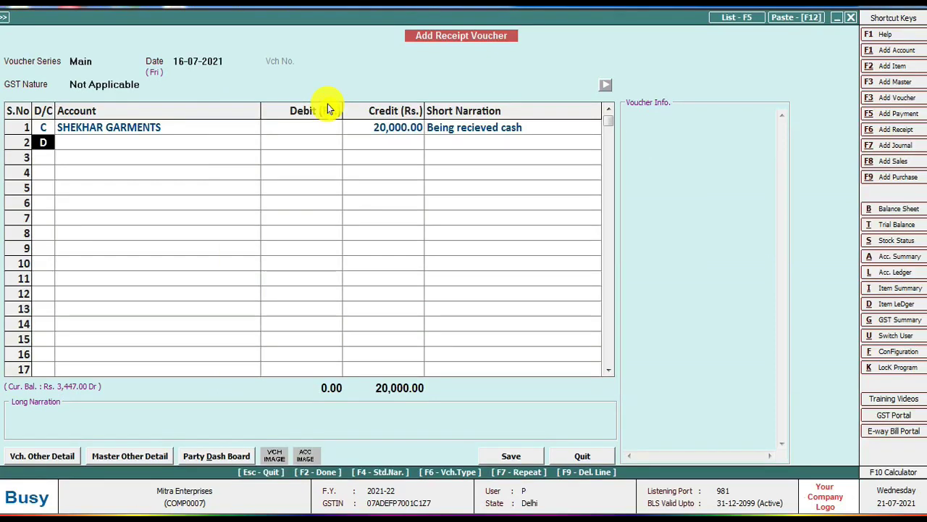
# Step: Debit the Cash account with Rs. 20,000 on the second row of the receipt voucher
pyautogui.press('Return')
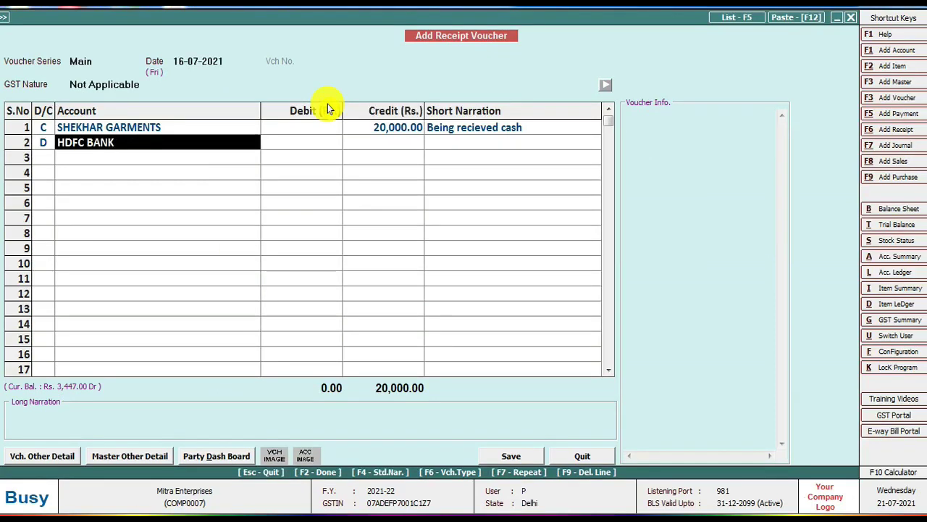
pyautogui.write('ca')
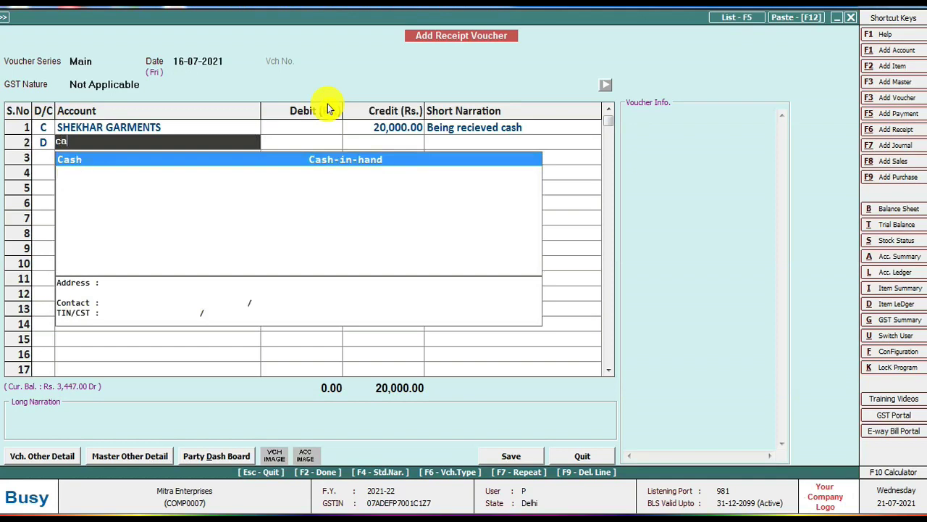
pyautogui.press('Return')
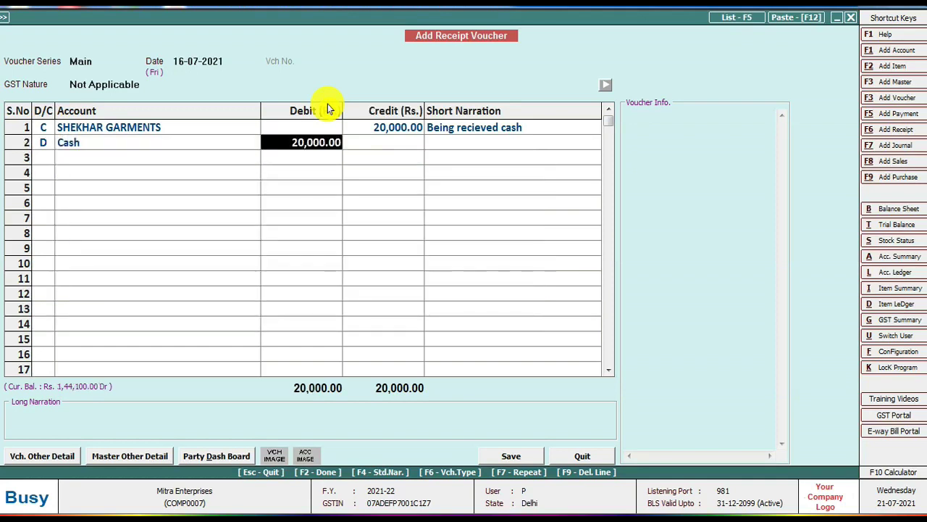
pyautogui.press('Return')
pyautogui.press('Return')
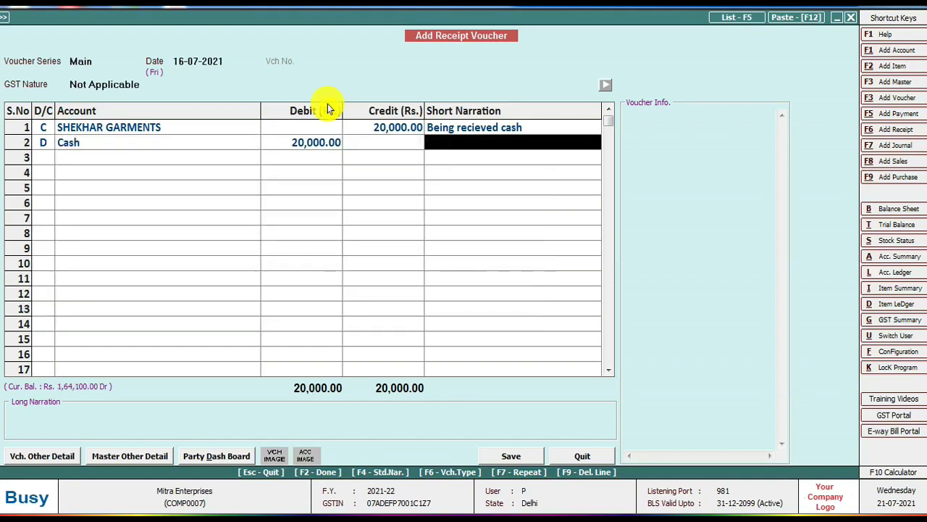
# Step: Save the receipt voucher, leaving the Cash row's short narration and the long narration blank
pyautogui.press('Return')
pyautogui.press('Return')
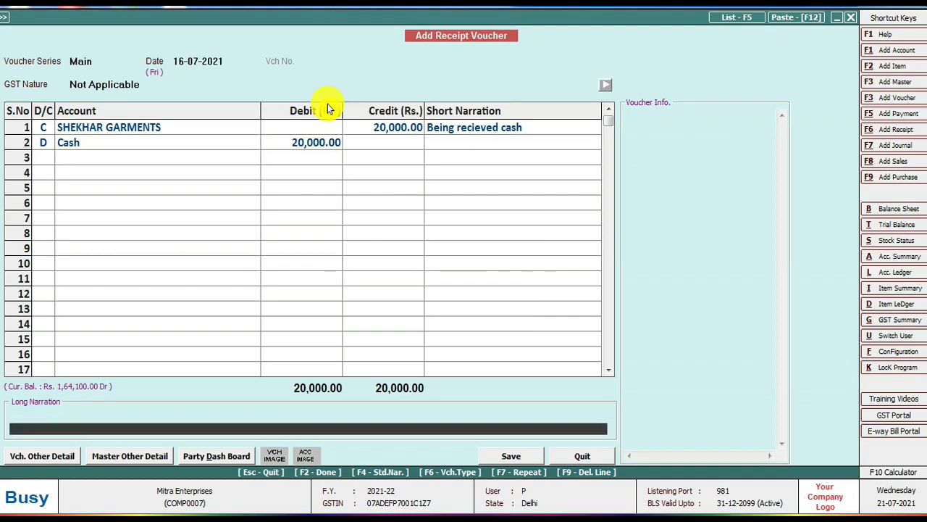
pyautogui.press('Return')
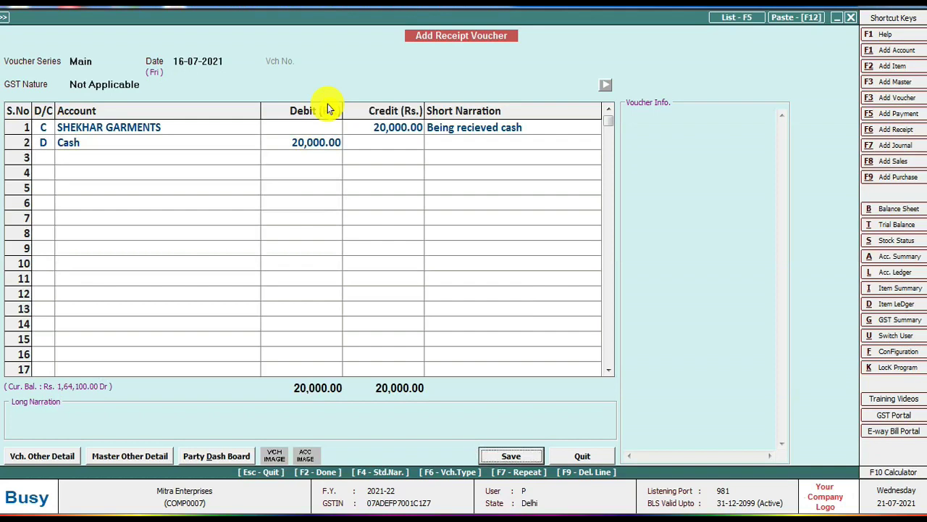
pyautogui.press('Return')
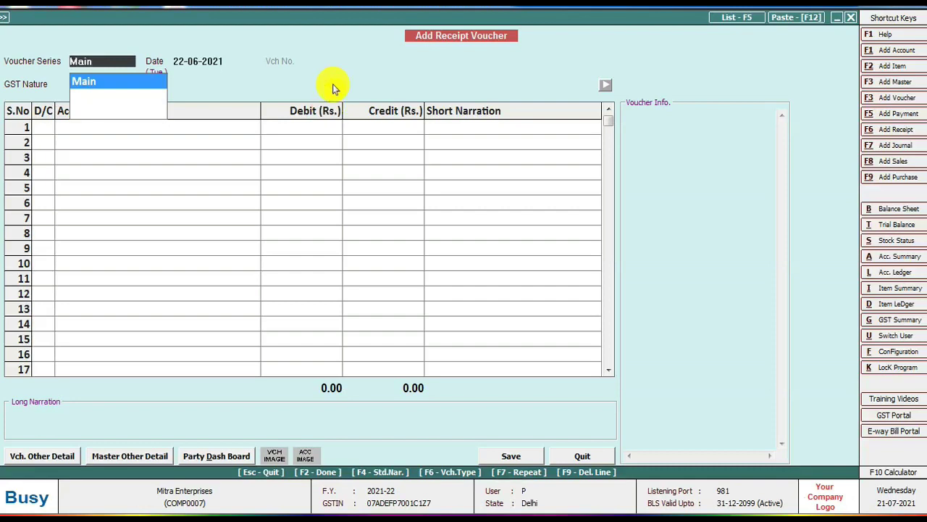
# Step: Leave receipt voucher entry and start adding a new contra voucher
pyautogui.press('Escape')
pyautogui.press('Escape')
pyautogui.press('Escape')
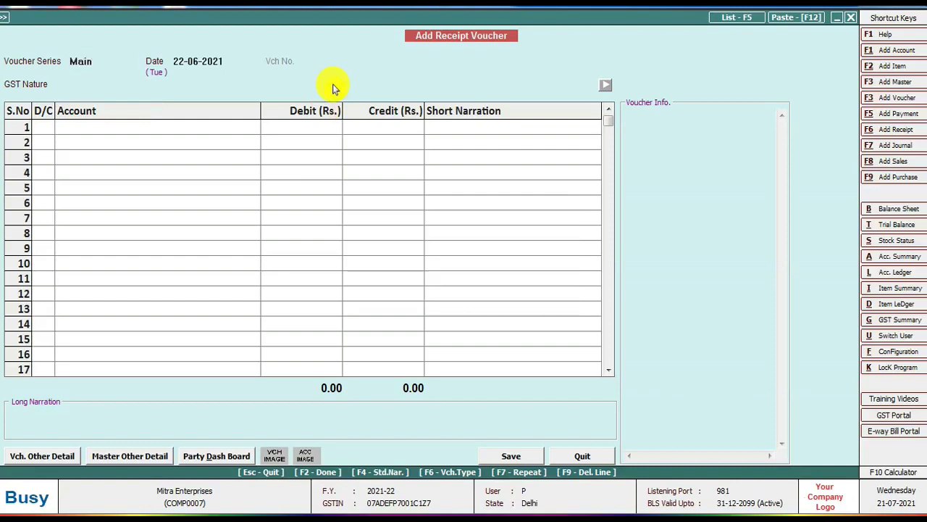
pyautogui.press('Escape')
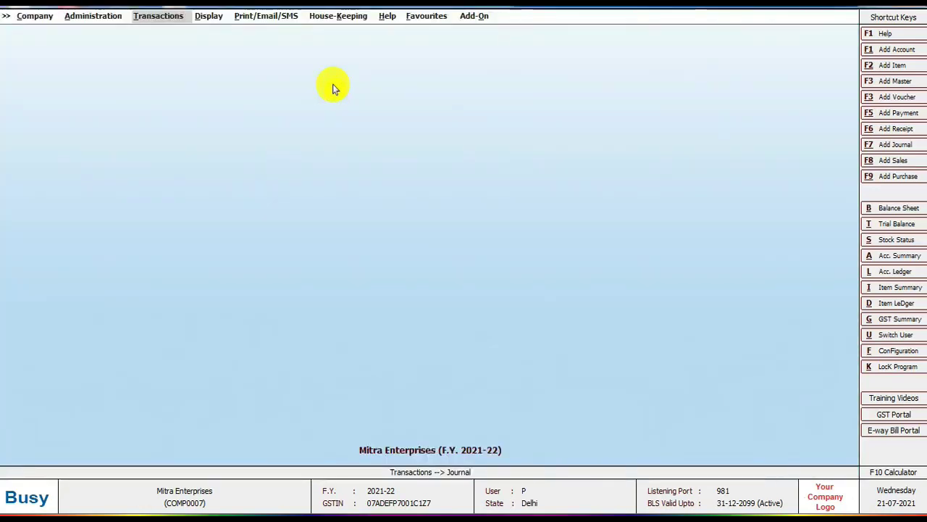
pyautogui.press('Return')
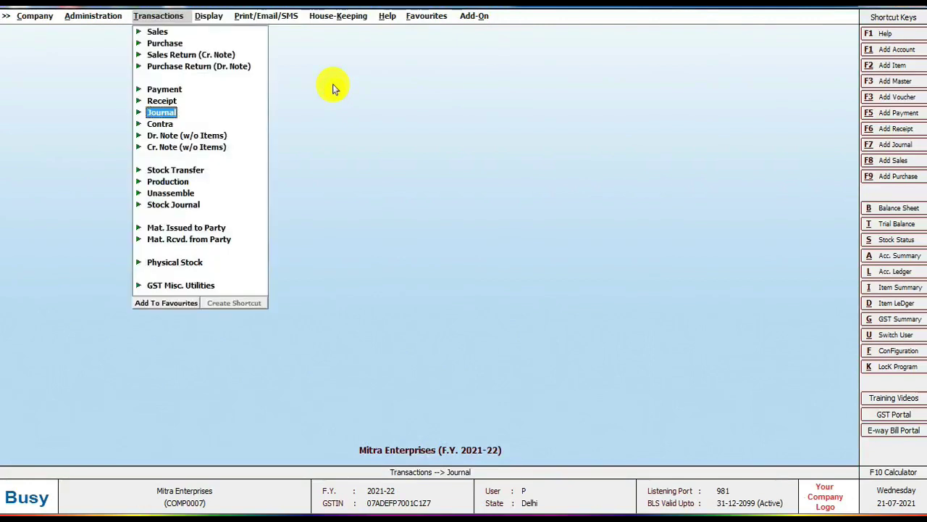
pyautogui.press('Down')
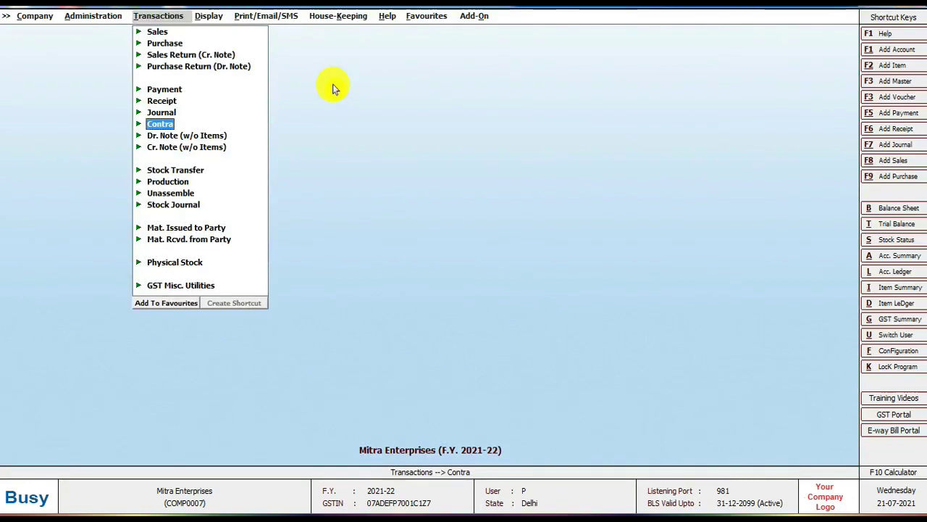
pyautogui.press('Return')
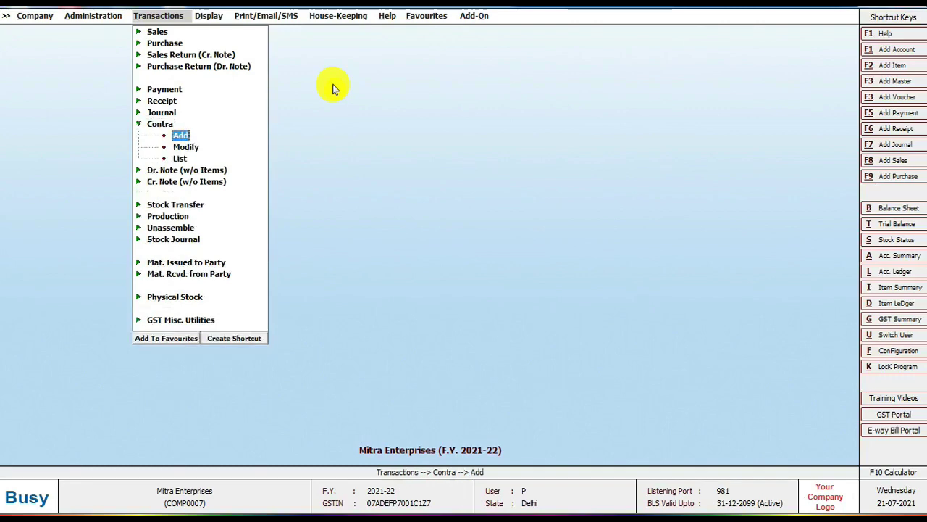
pyautogui.press('Return')
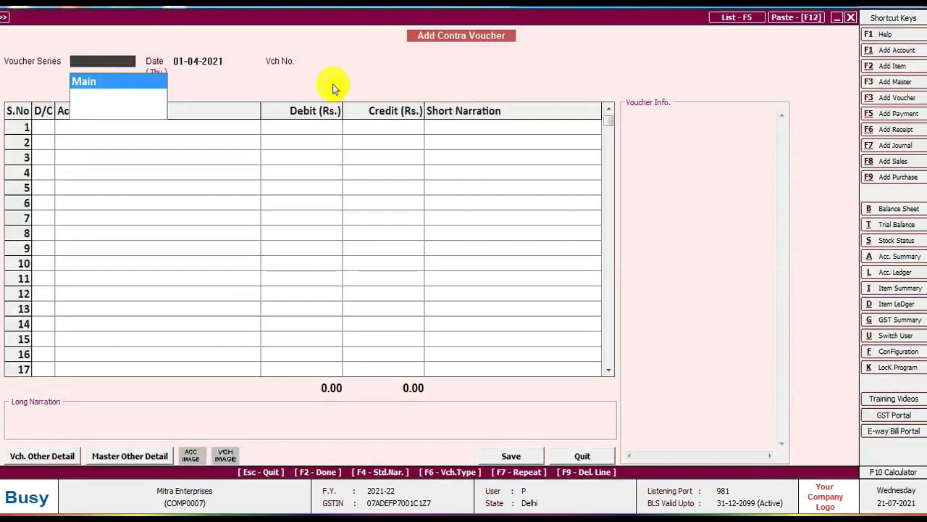
# Step: Choose the Main voucher series and date the contra voucher 16-07-2021
pyautogui.press('Return')
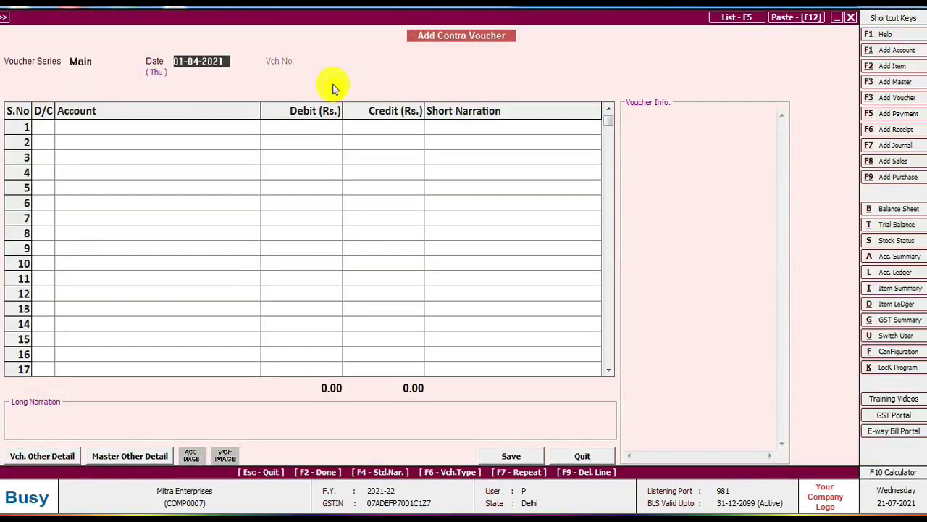
pyautogui.write('16')
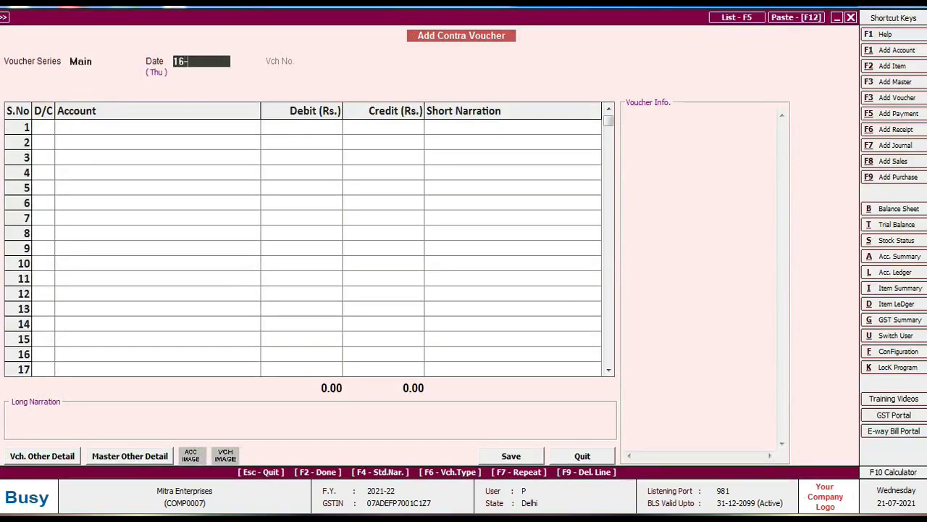
pyautogui.write('-7')
pyautogui.press('Return')
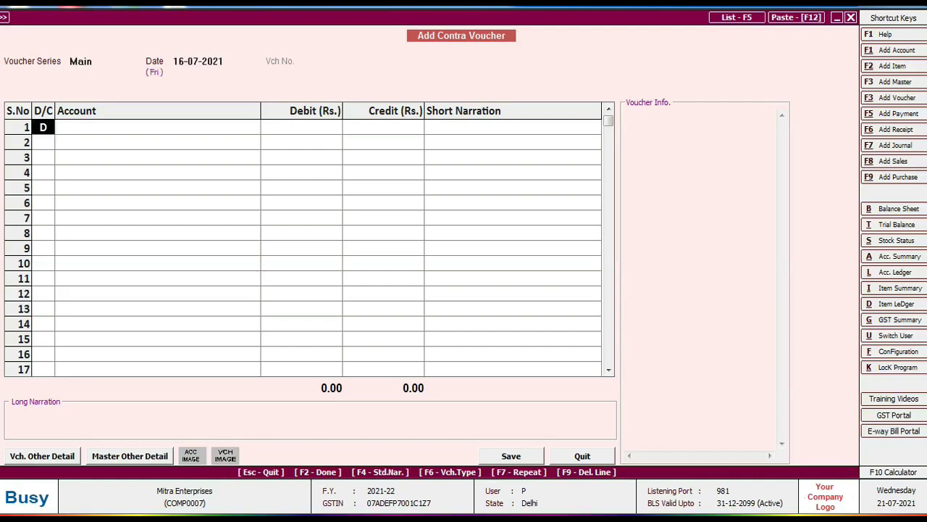
# Step: Debit the HDFC BANK account with Rs. 20,000 on the first row of the contra voucher
pyautogui.press('Return')
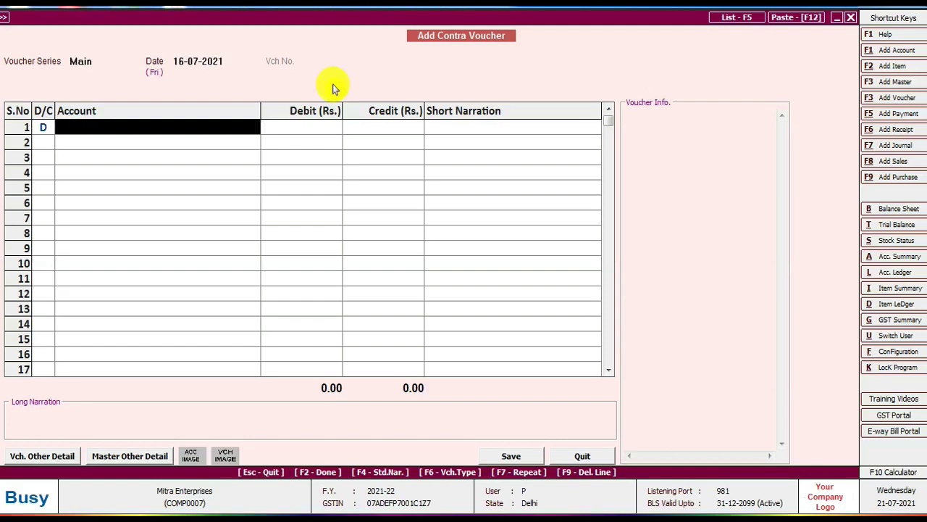
pyautogui.write('hd')
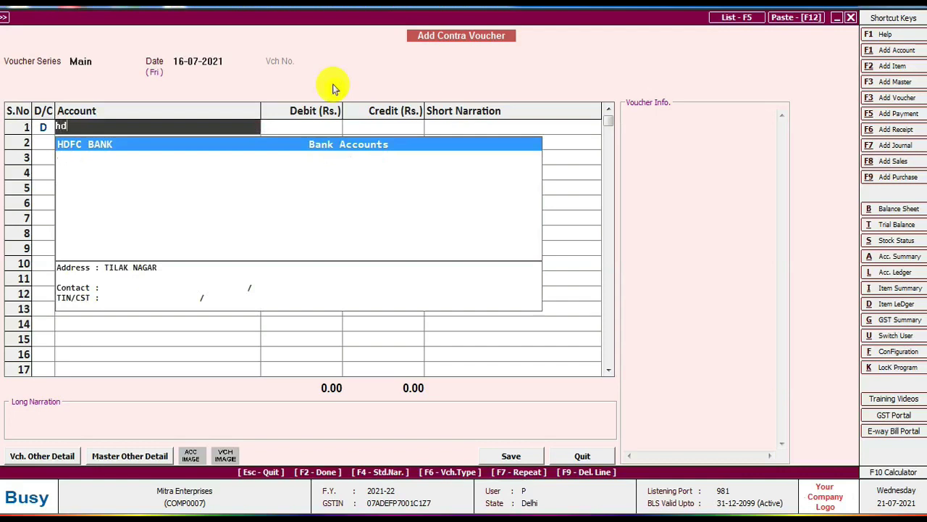
pyautogui.press('Return')
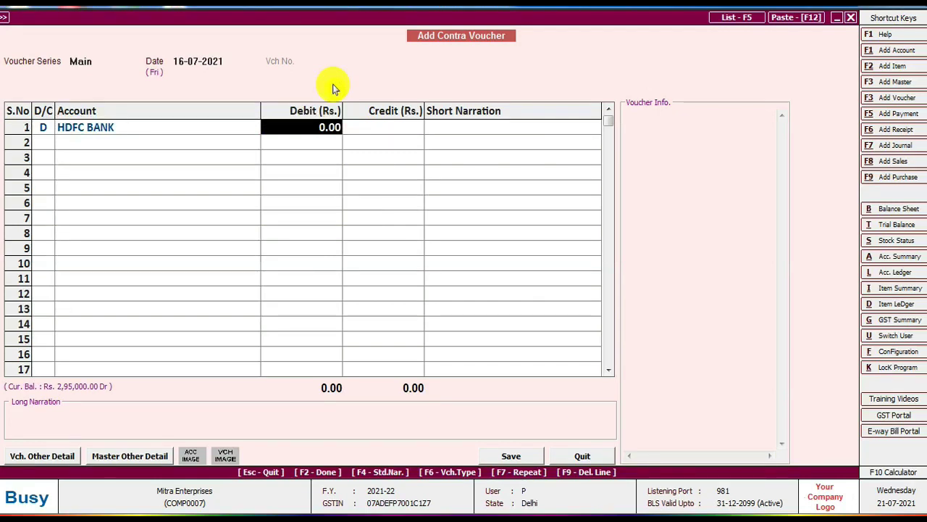
pyautogui.write('2')
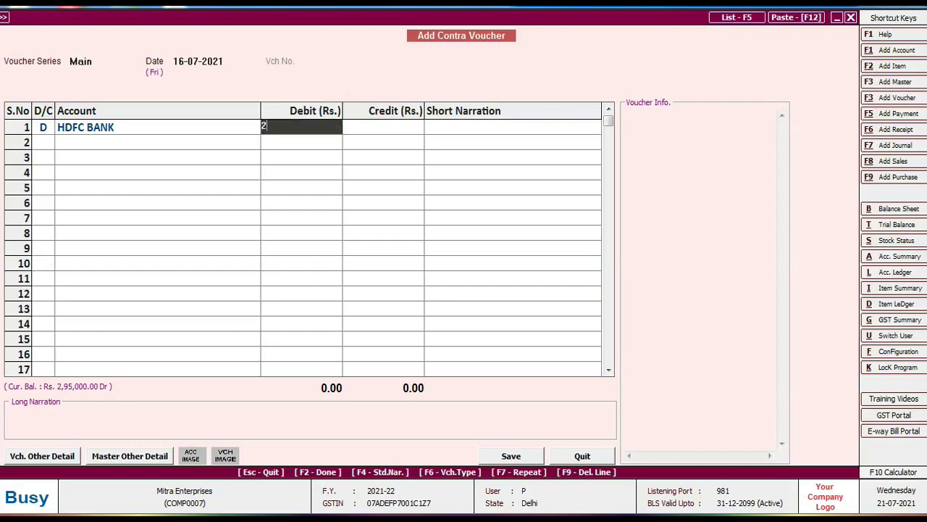
pyautogui.write('0000')
pyautogui.press('Return')
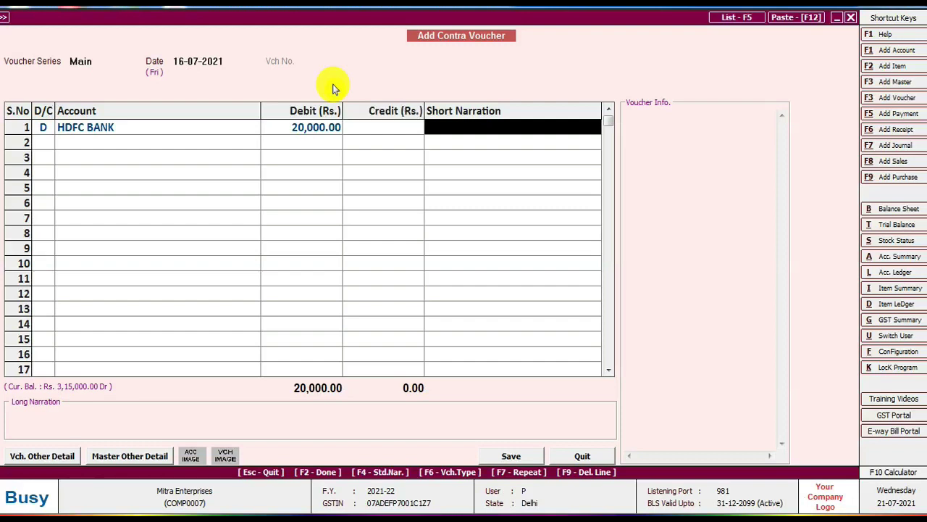
# Step: Enter "Deposited by cash" as the short narration for the HDFC BANK row
pyautogui.write('De')
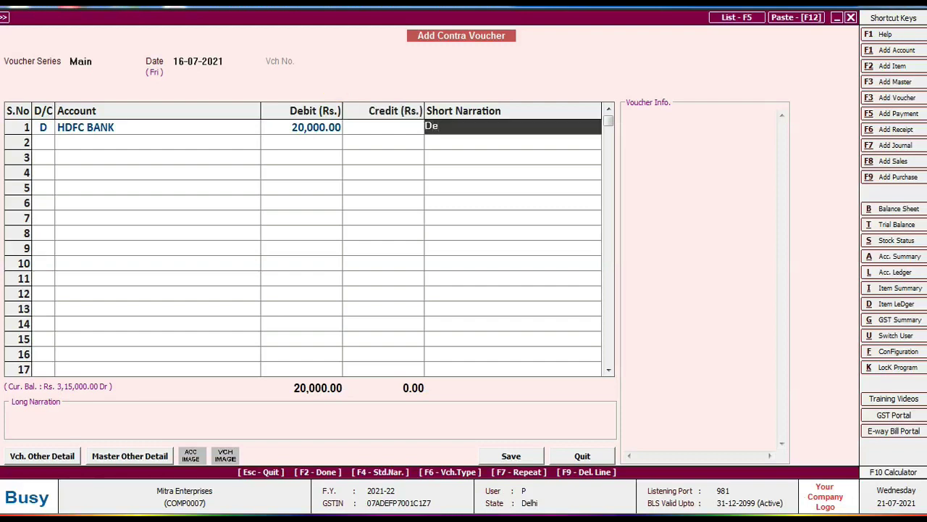
pyautogui.write('posited by cash')
pyautogui.press('Return')
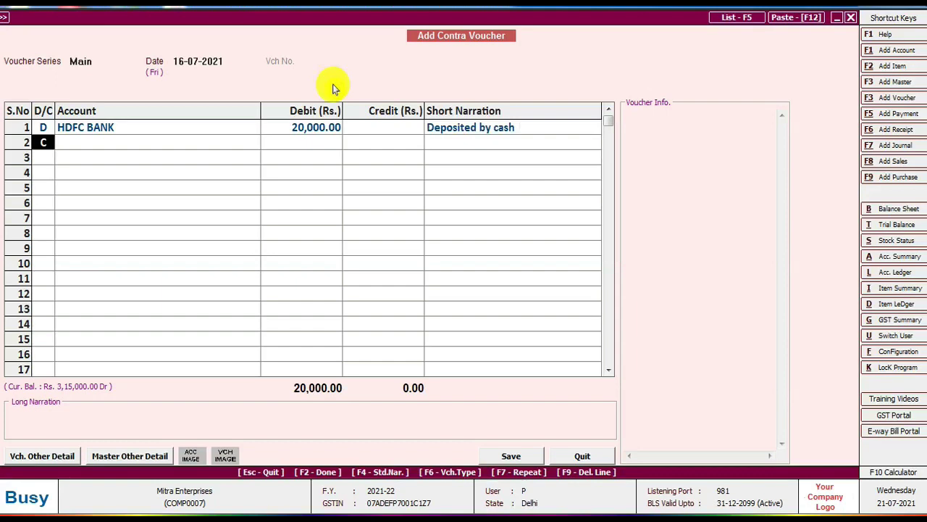
# Step: Credit the Cash account with Rs. 20,000 on the second row of the contra voucher
pyautogui.press('Return')
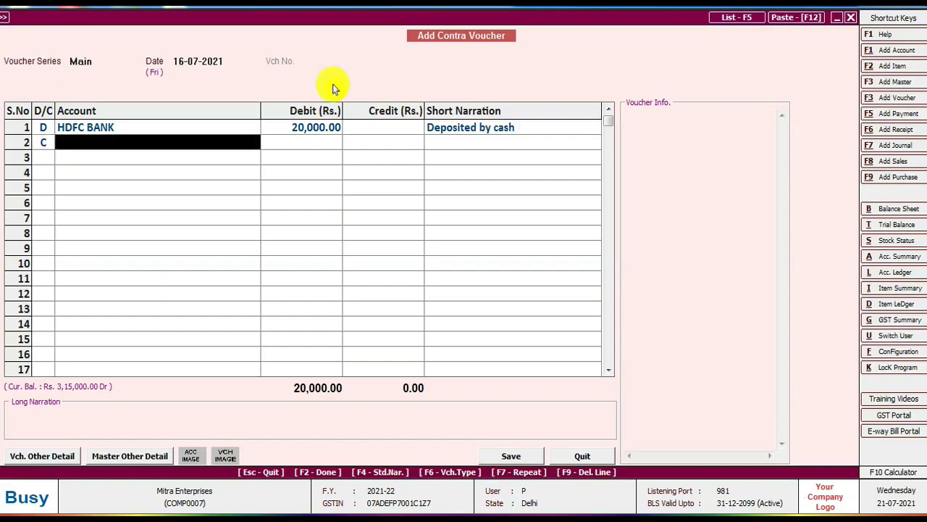
pyautogui.write('ca')
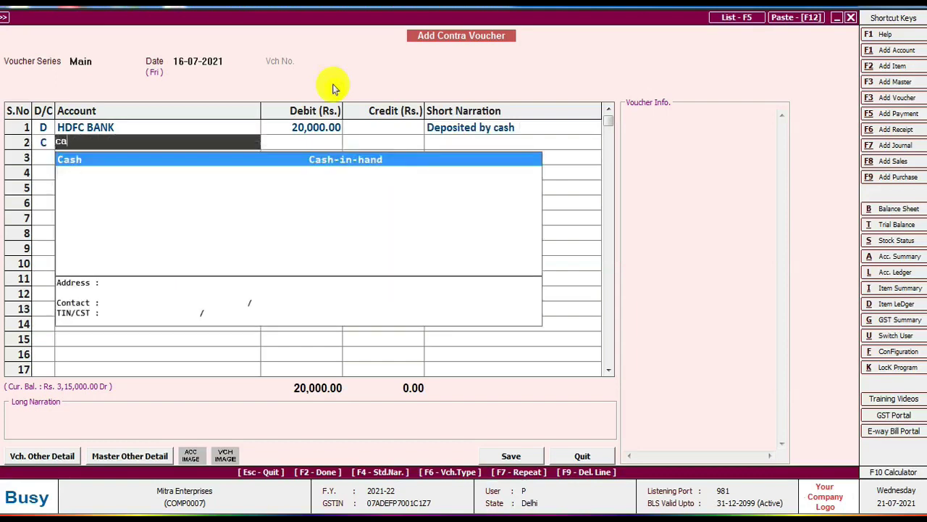
pyautogui.press('Return')
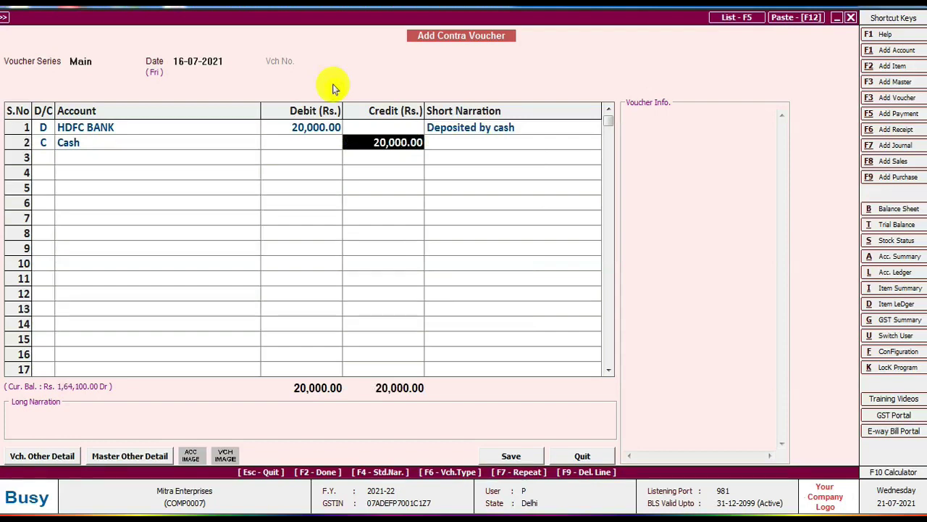
pyautogui.press('Return')
# Step: Save the cash deposit contra voucher, leaving the Cash row's short narration and the long narration blank
pyautogui.press('Return')
pyautogui.press('Return')
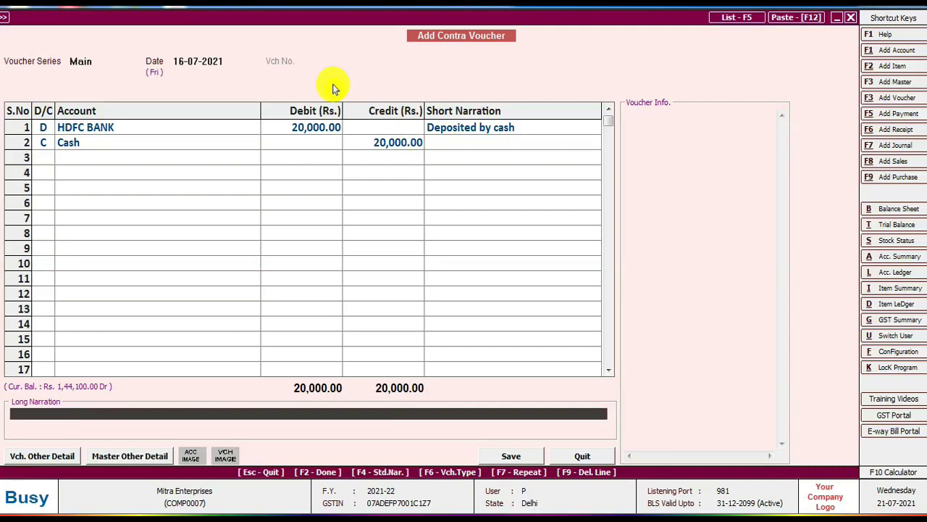
pyautogui.press('Return')
pyautogui.press('Return')
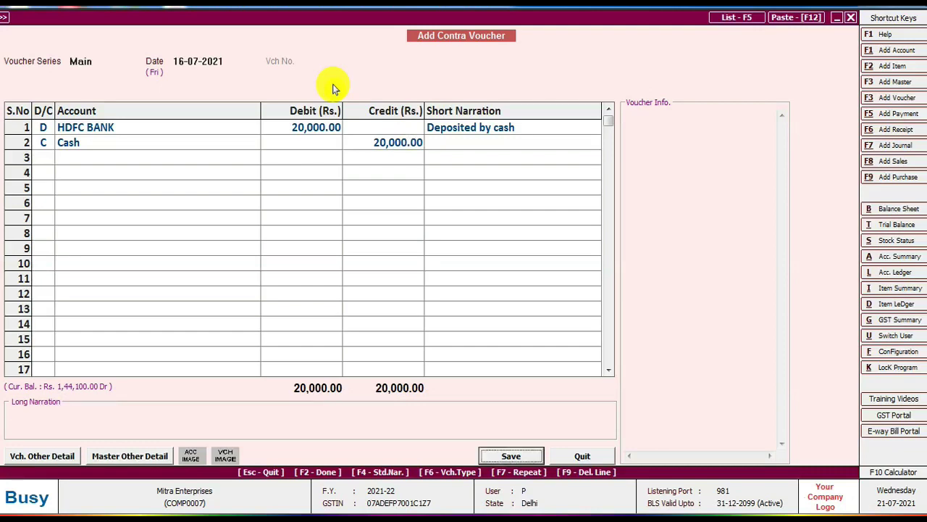
pyautogui.press('Return')
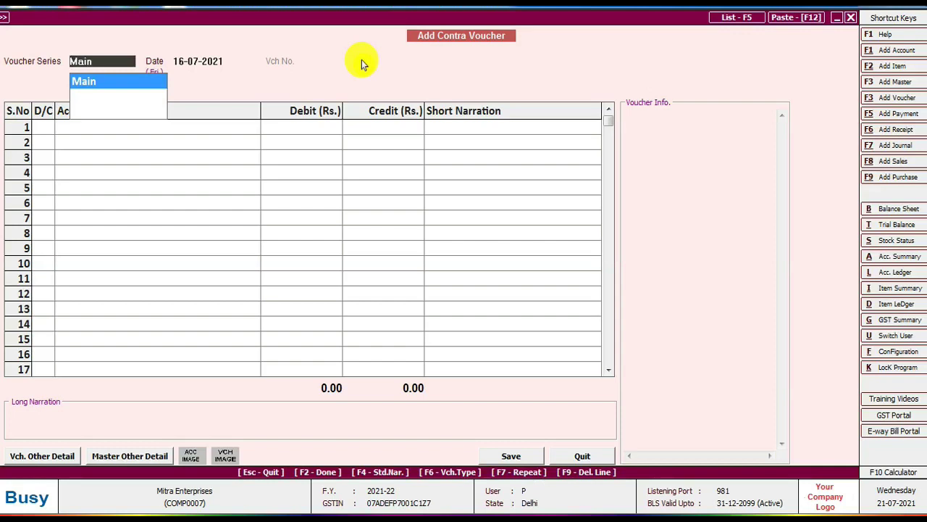
# Step: Choose the Main series for a second contra voucher and date it 17-07-2021
pyautogui.press('Return')
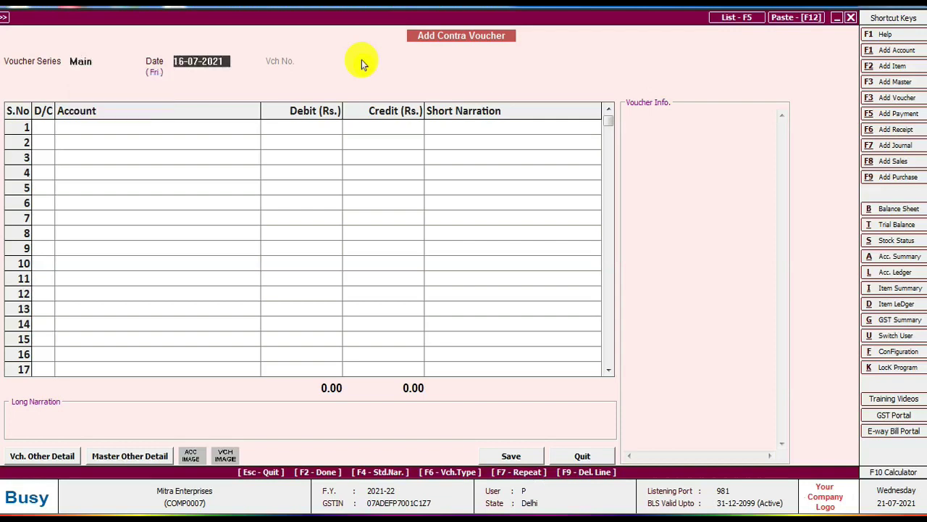
pyautogui.write('1')
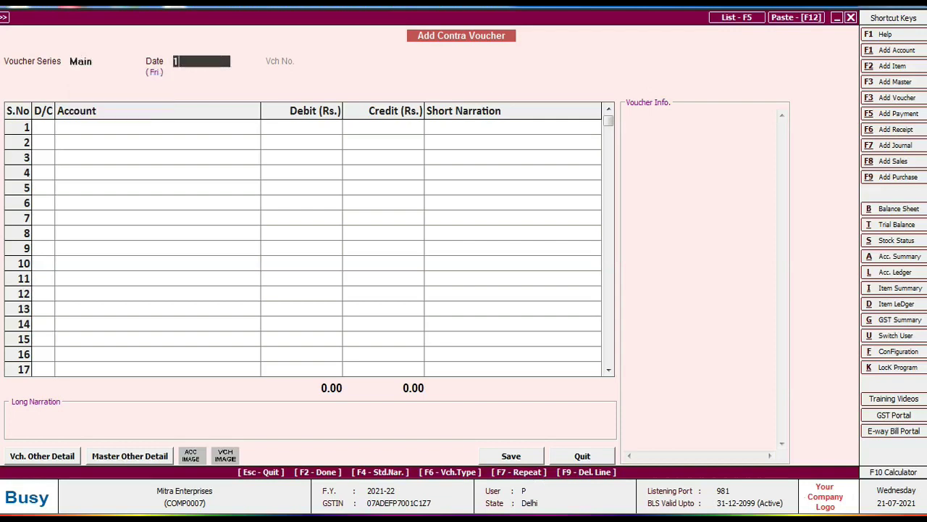
pyautogui.write('7')
pyautogui.write('-07')
pyautogui.press('Return')
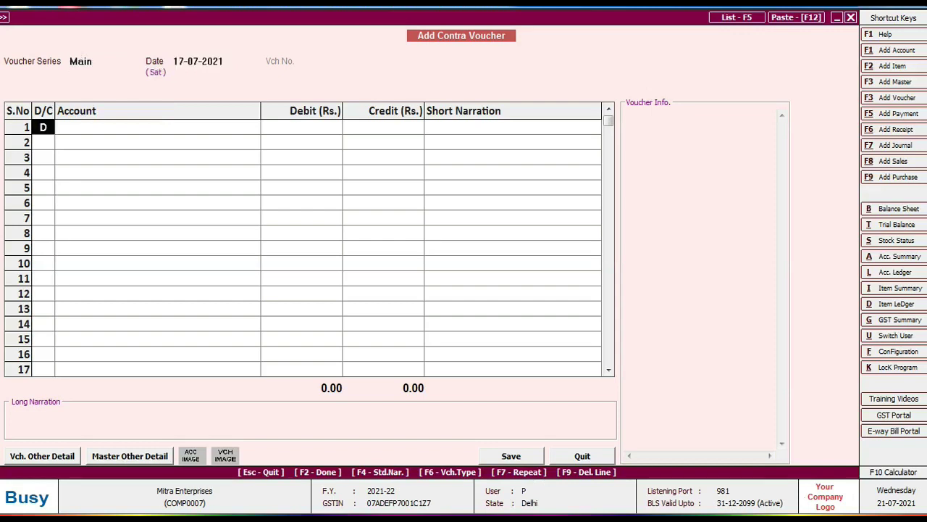
# Step: Debit the Cash account with Rs. 5,000 on the first row of the contra voucher
pyautogui.press('Return')
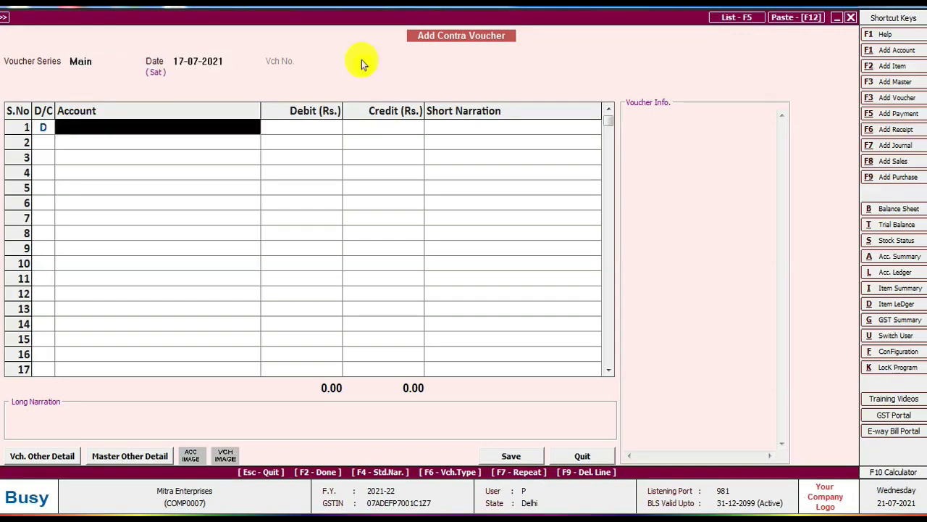
pyautogui.write('ca')
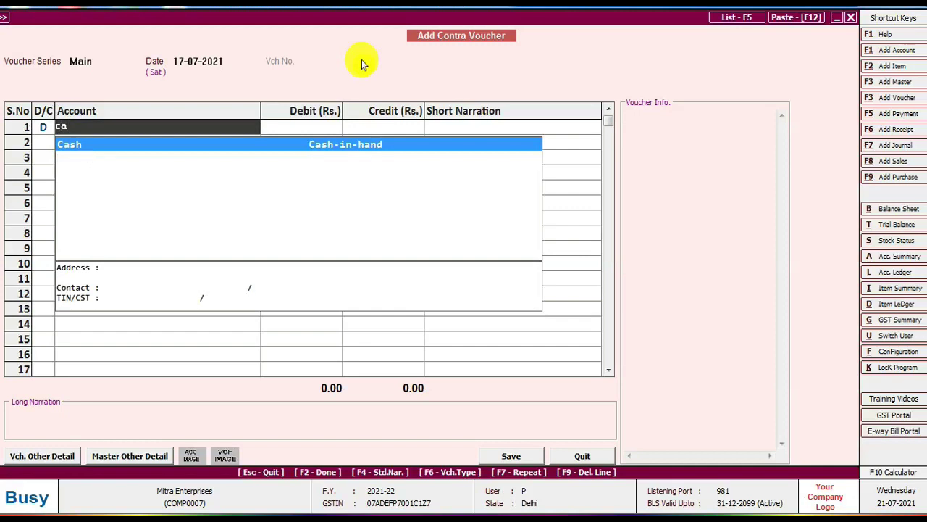
pyautogui.press('Return')
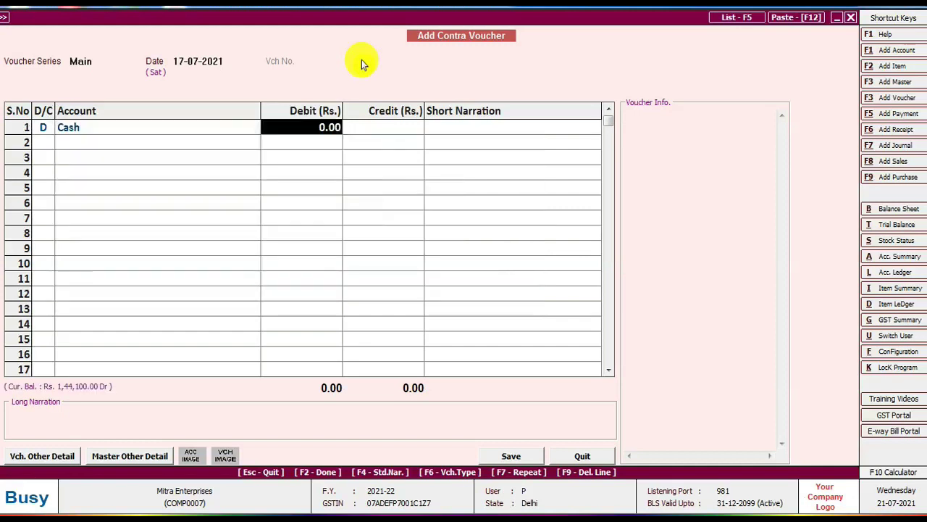
pyautogui.write('5000')
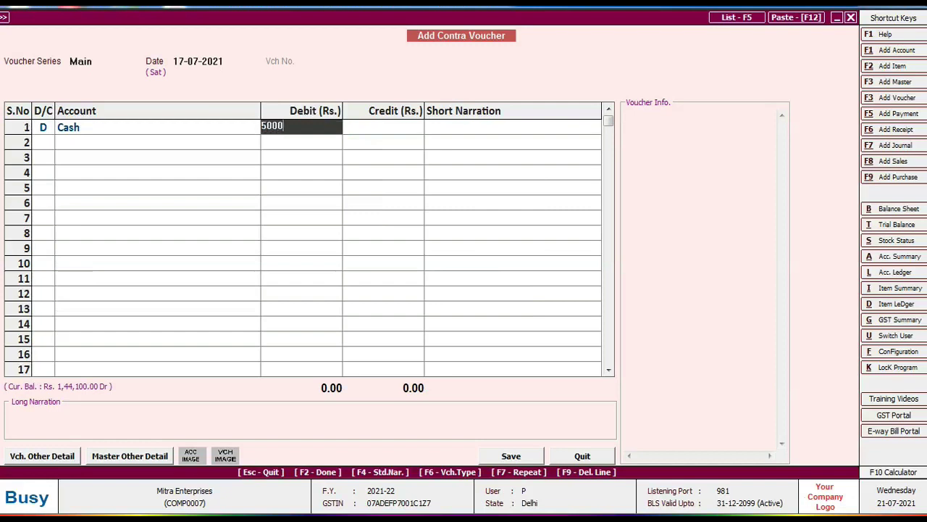
pyautogui.press('Return')
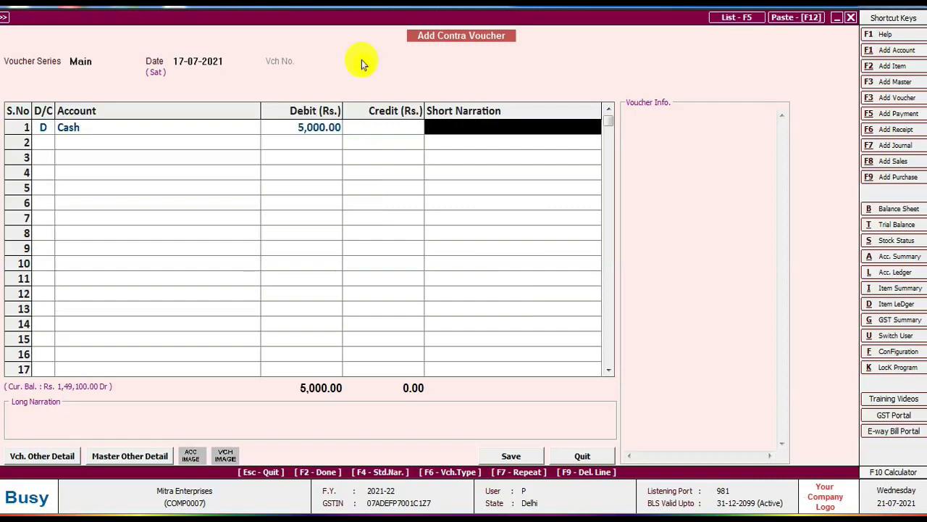
# Step: Enter "Wid by cash" as the short narration for the Cash row
pyautogui.write('W')
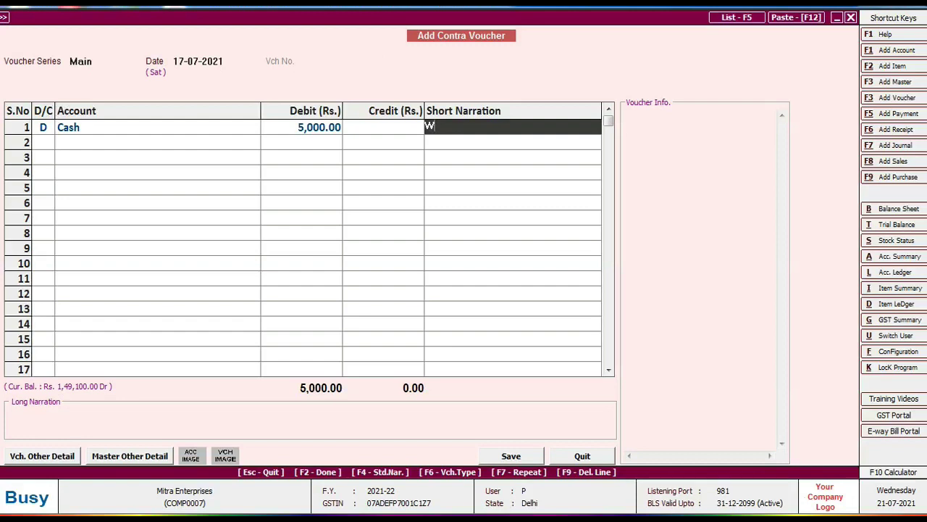
pyautogui.write('id')
pyautogui.write('b')
pyautogui.write('y:')
pyautogui.write('cash')
pyautogui.press('Return')
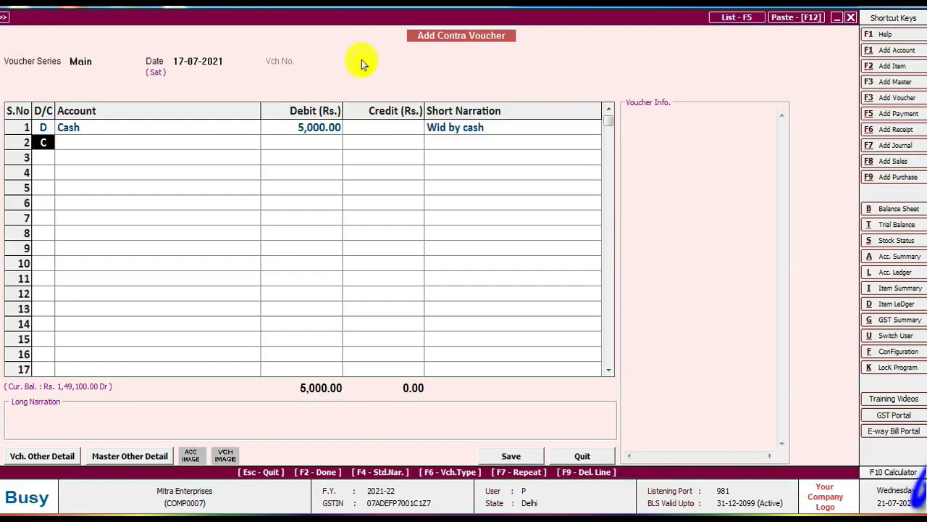
# Step: Credit HDFC BANK with Rs. 5,000 on the second row of the contra voucher
pyautogui.press('Return')
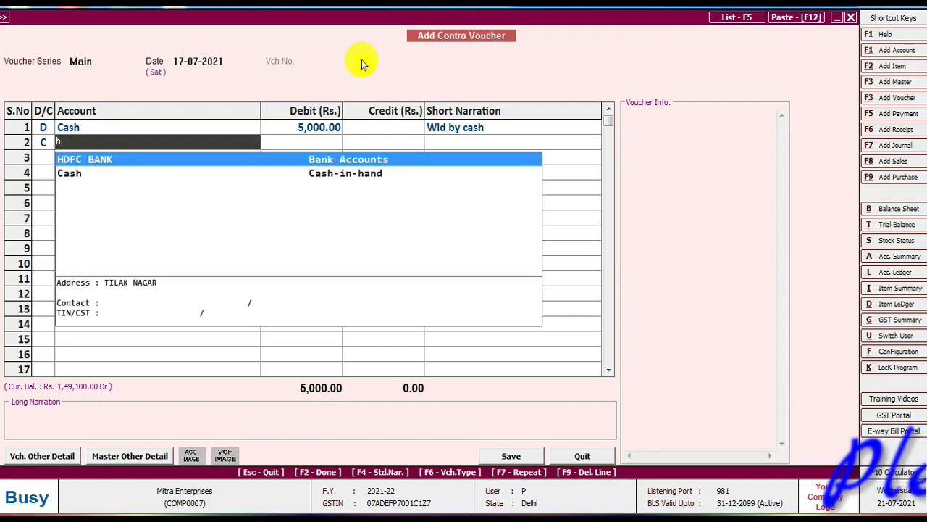
pyautogui.press('Return')
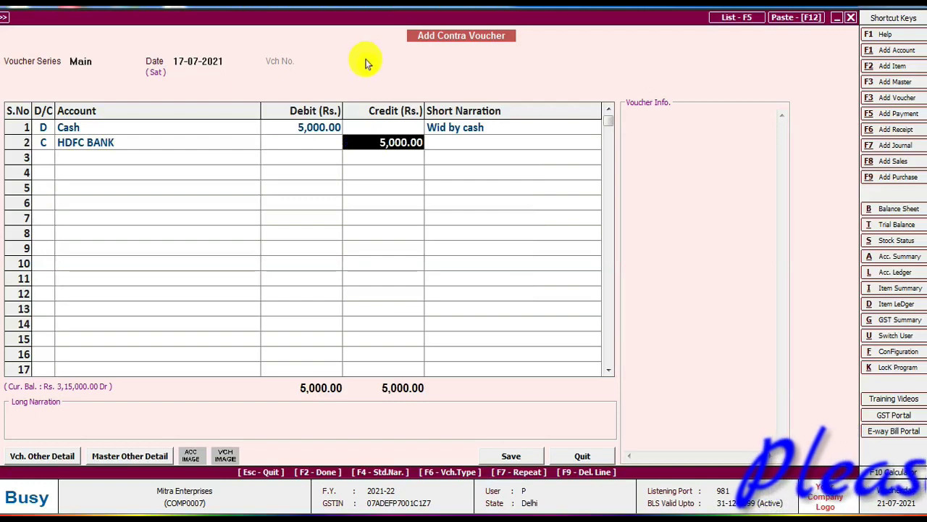
pyautogui.press('Return')
# Step: Save the cash withdrawal voucher with the HDFC BANK short narration and long narration blank, and close contra voucher entry
pyautogui.press('Return')
pyautogui.press('Return')
pyautogui.press('Return')
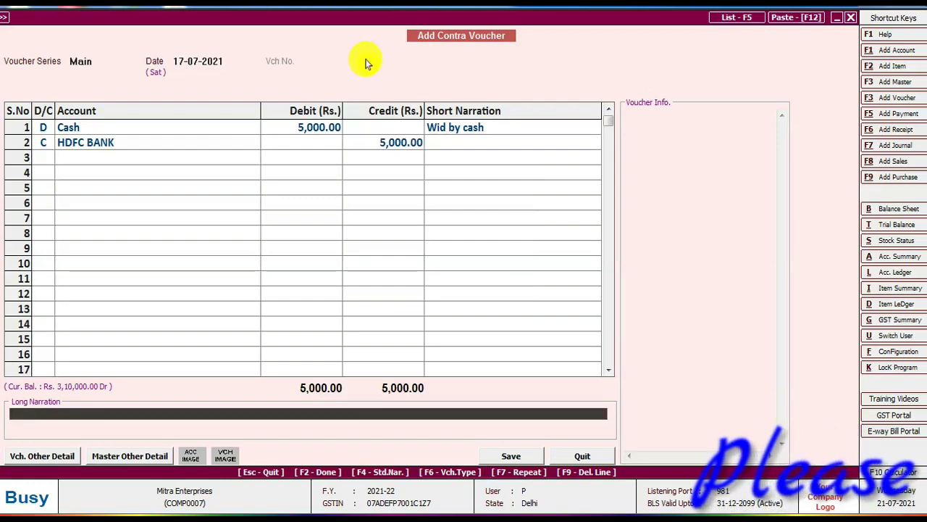
pyautogui.press('Return')
pyautogui.press('Return')
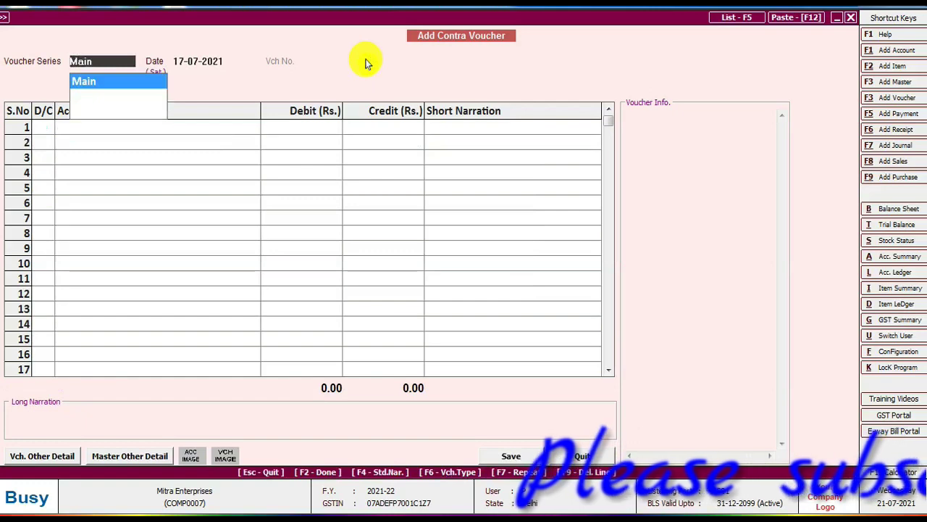
pyautogui.press('Escape')
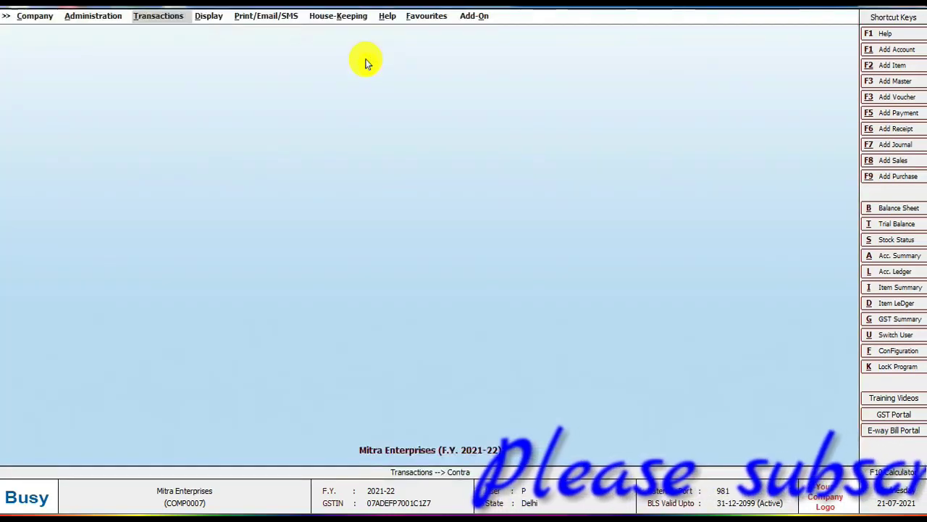